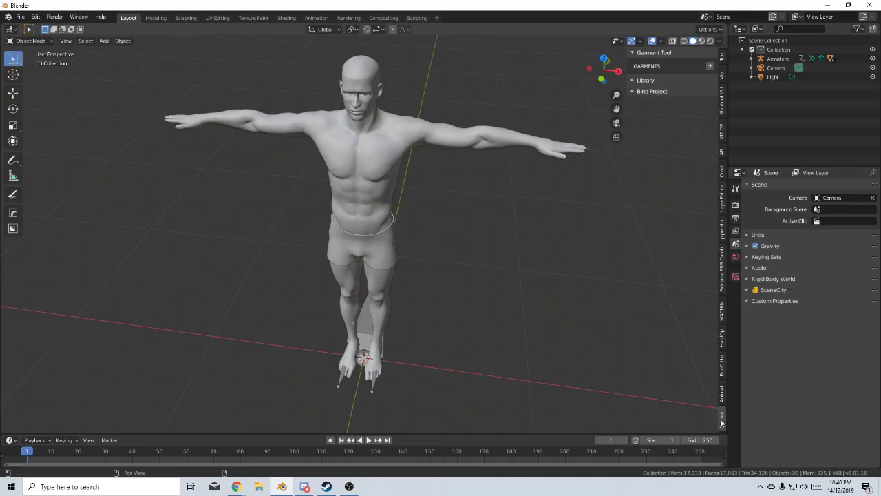
Expand the Garment Tool Library panel to reveal the Bottoms, Simple outfits and Tops categories.
{"action": "left_click", "coordinate": [634, 81]}
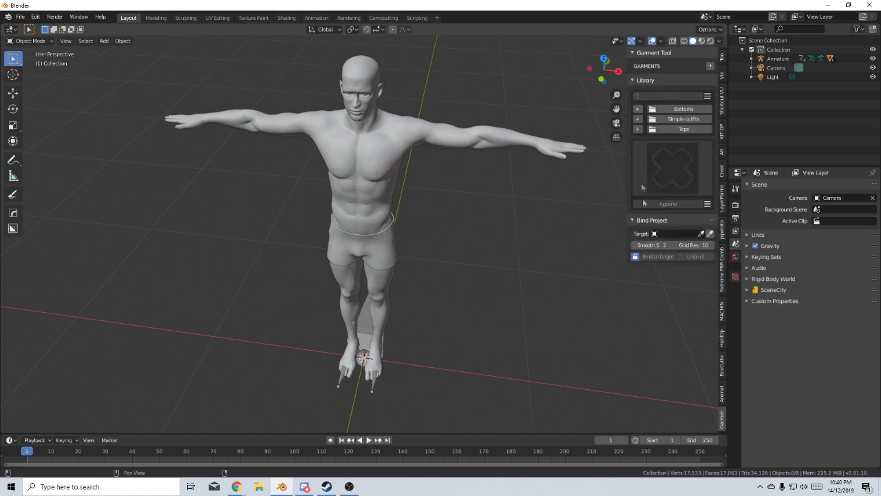
Collapse the library and add a Bezier circle at the model's feet.
{"action": "left_click", "coordinate": [634, 80]}
{"action": "key", "text": "shift+a"}
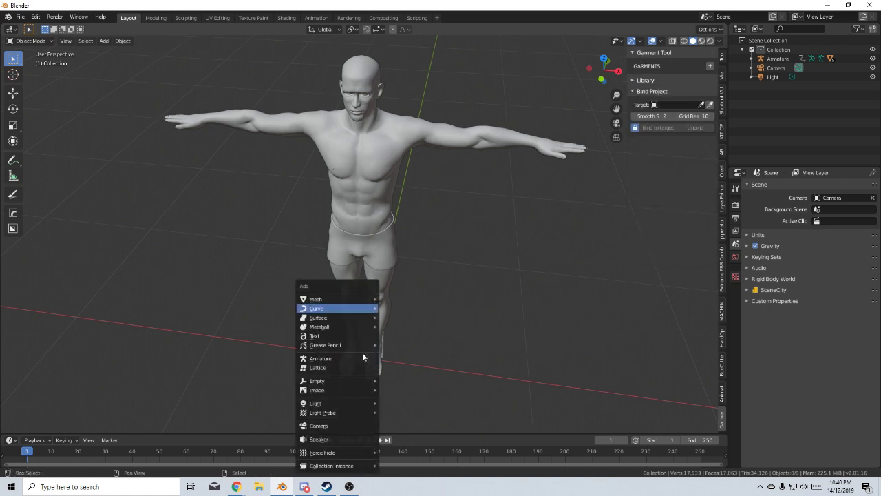
{"action": "mouse_move", "coordinate": [340, 307]}
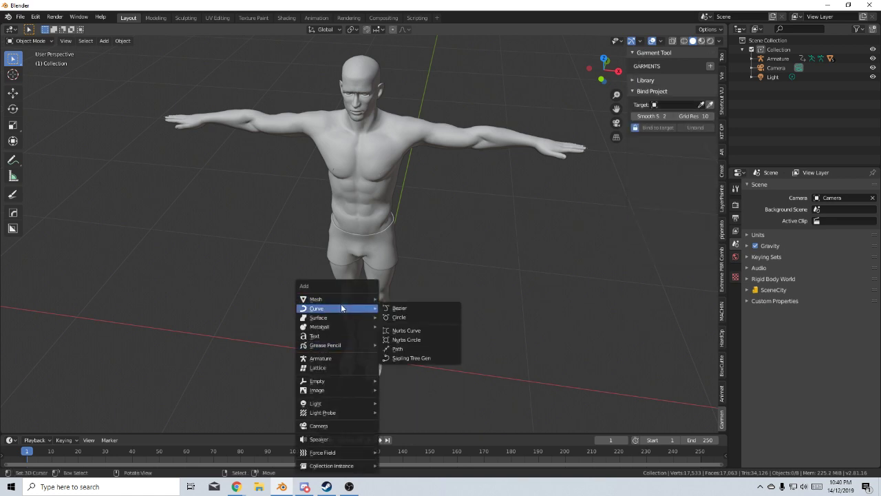
{"action": "left_click", "coordinate": [398, 317]}
{"action": "middle_click_drag", "start_coordinate": [391, 365], "coordinate": [430, 353]}
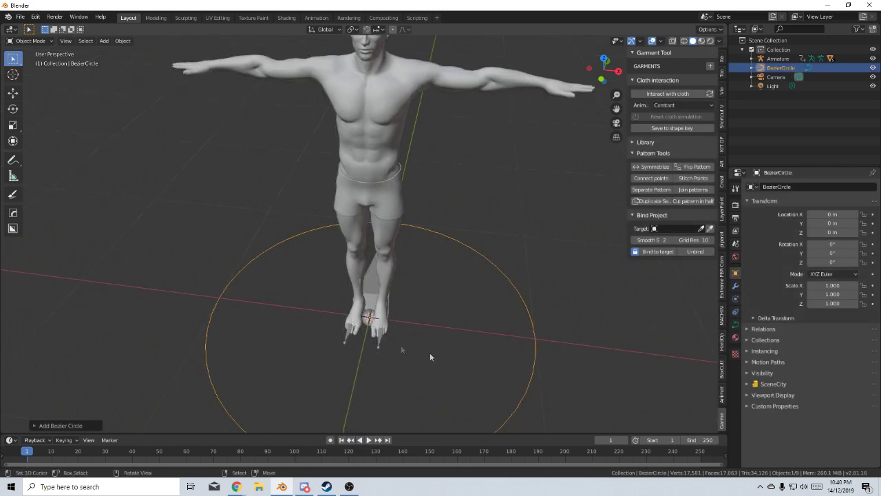
Set the circle's curve Shape to 2D and Fill Mode to Both.
{"action": "left_click", "coordinate": [735, 325]}
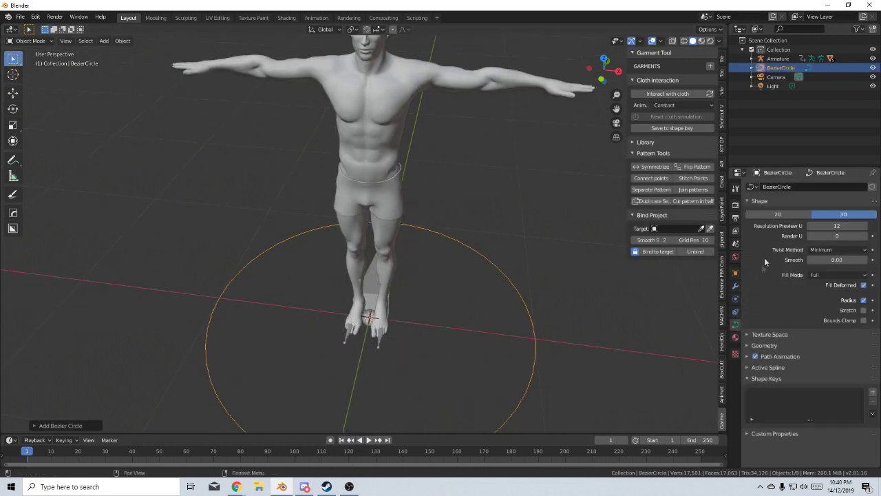
{"action": "left_click", "coordinate": [776, 215]}
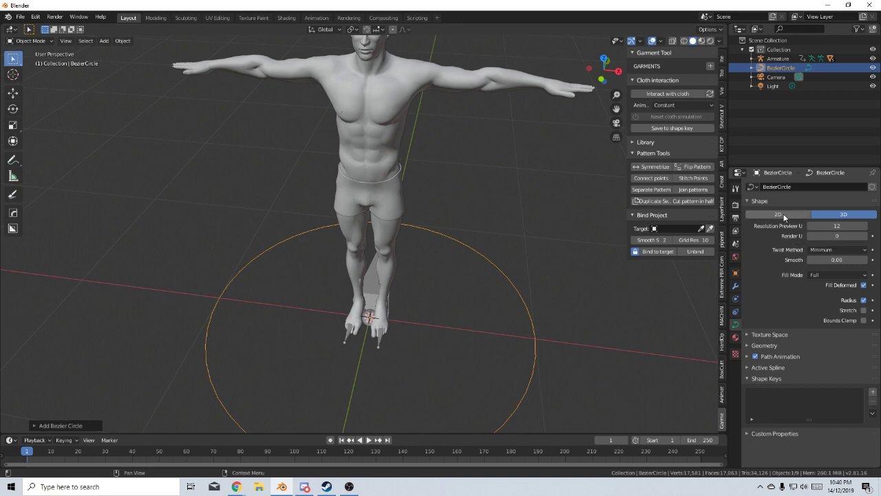
{"action": "left_click", "coordinate": [829, 276]}
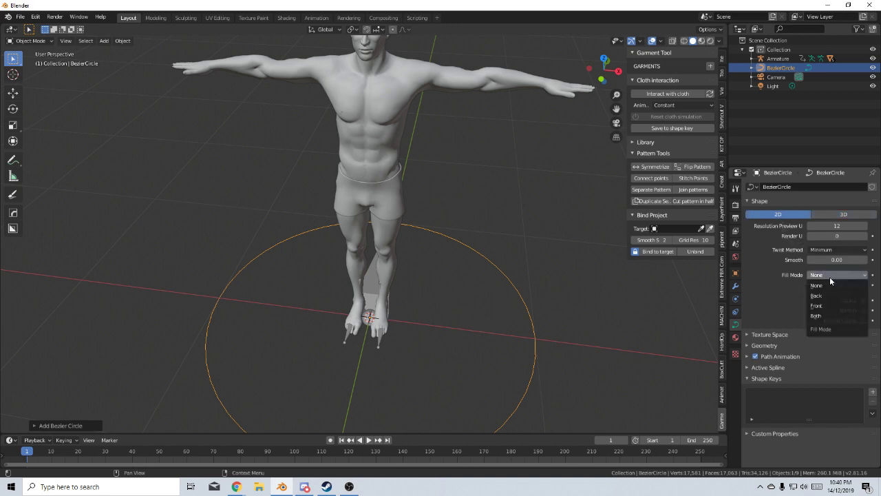
{"action": "left_click", "coordinate": [823, 315]}
{"action": "middle_click_drag", "start_coordinate": [428, 323], "coordinate": [430, 353]}
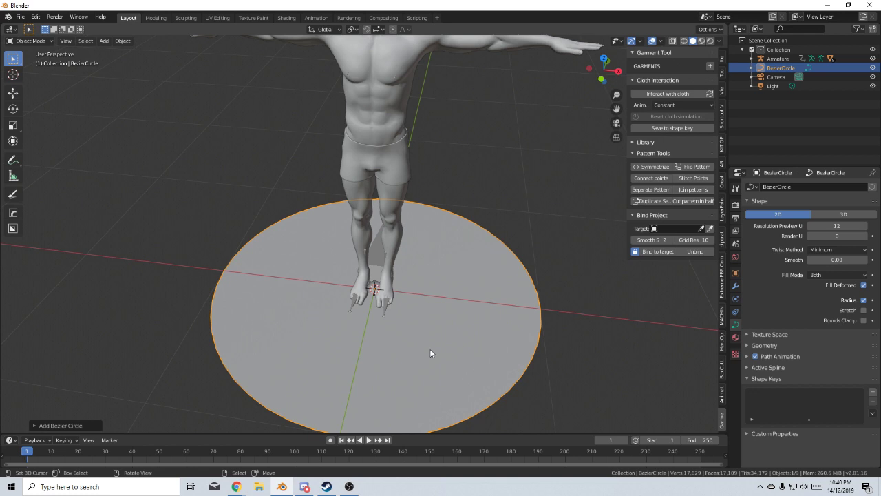
Rotate the circle 90° on X, shrink it, and place it in front of the torso.
{"action": "type", "text": "rx90"}
{"action": "key", "text": "Return"}
{"action": "key", "text": "KP_3"}
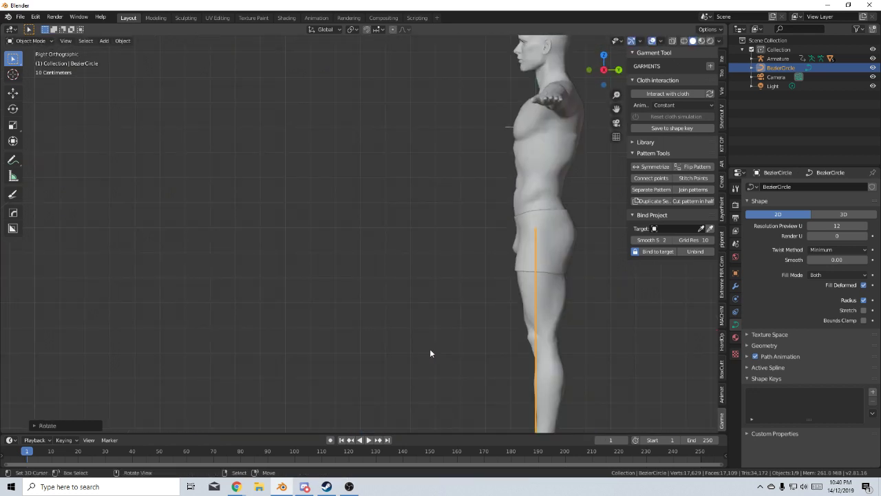
{"action": "key", "text": "g"}
{"action": "left_click", "coordinate": [451, 102]}
{"action": "key", "text": "s"}
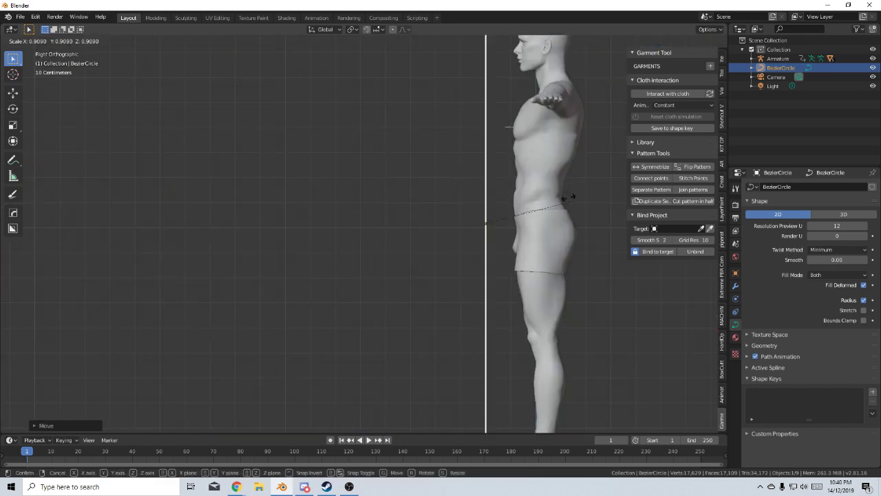
{"action": "left_click", "coordinate": [525, 206]}
{"action": "key", "text": "g"}
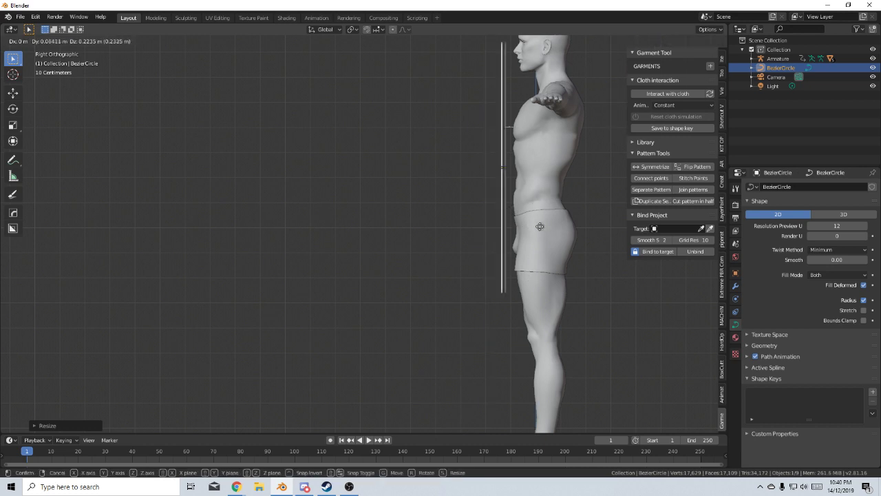
{"action": "left_click", "coordinate": [536, 227]}
{"action": "key", "text": "KP_1"}
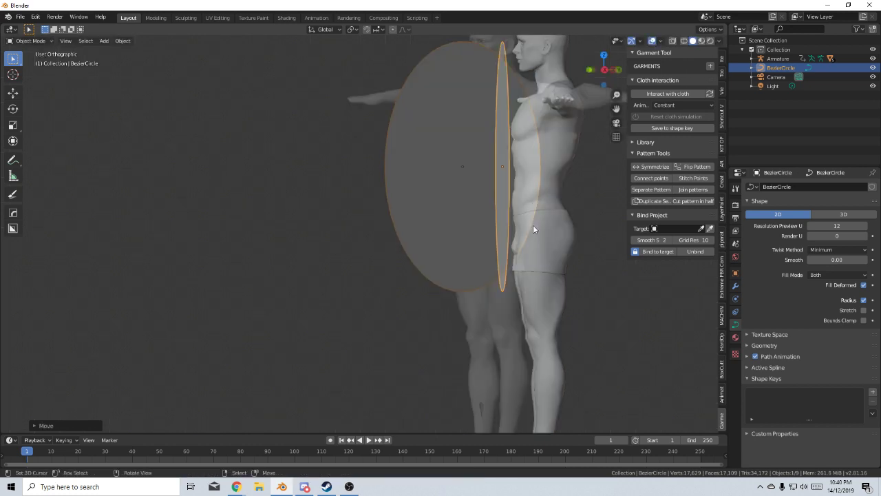
{"action": "key", "text": "KP_Decimal"}
In Edit Mode, drop the circle's top point straight down to chest height.
{"action": "key", "text": "Tab"}
{"action": "left_click", "coordinate": [342, 114]}
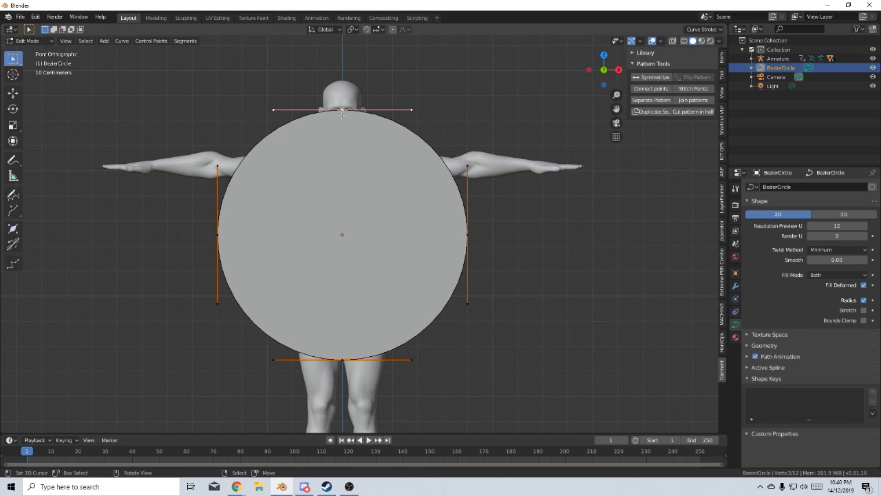
{"action": "key", "text": "g"}
{"action": "key", "text": "z"}
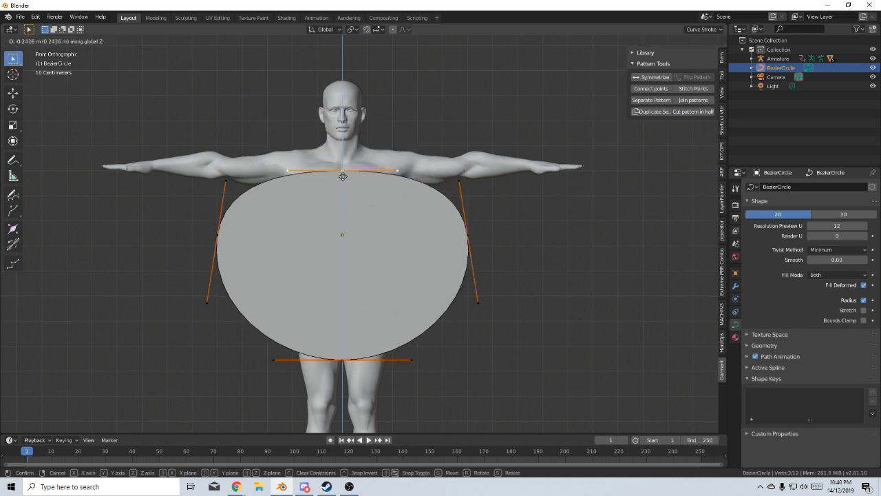
{"action": "left_click", "coordinate": [342, 184]}
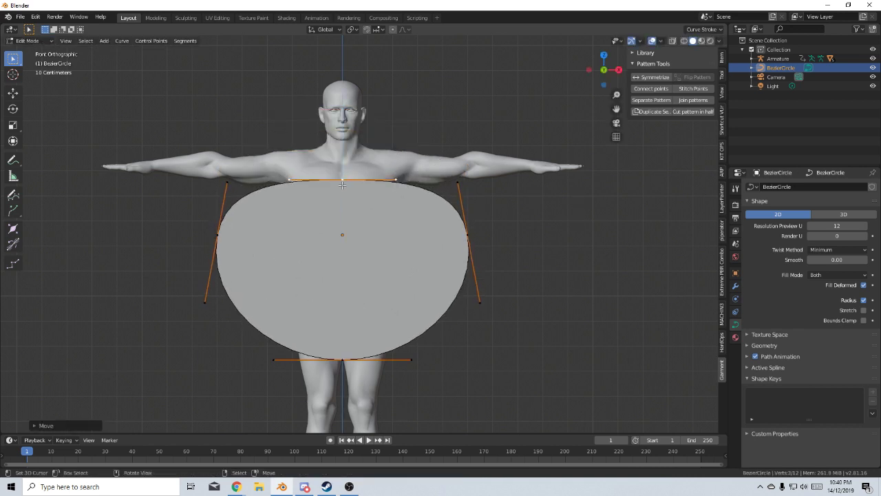
{"action": "left_click", "coordinate": [468, 235], "text": "shift"}
Subdivide the top-right segment and set the new point as a sharp Vector corner at the neck.
{"action": "right_click", "coordinate": [468, 235]}
{"action": "left_click", "coordinate": [464, 228]}
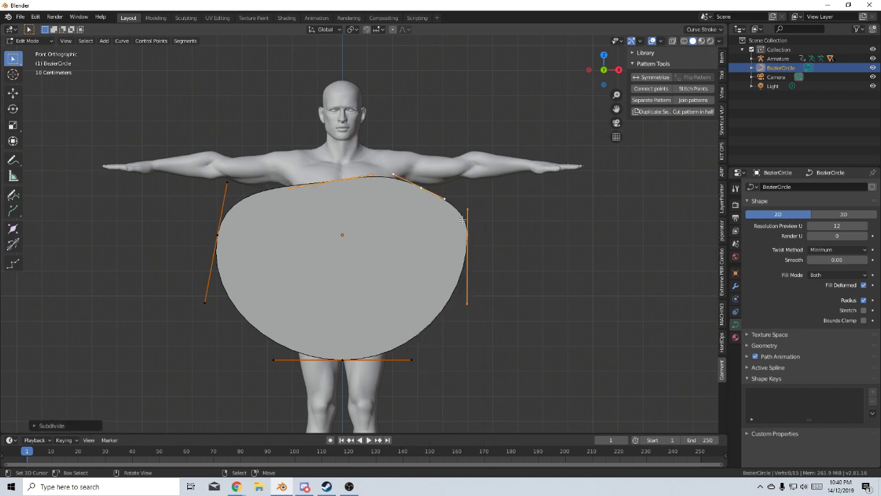
{"action": "key", "text": "g"}
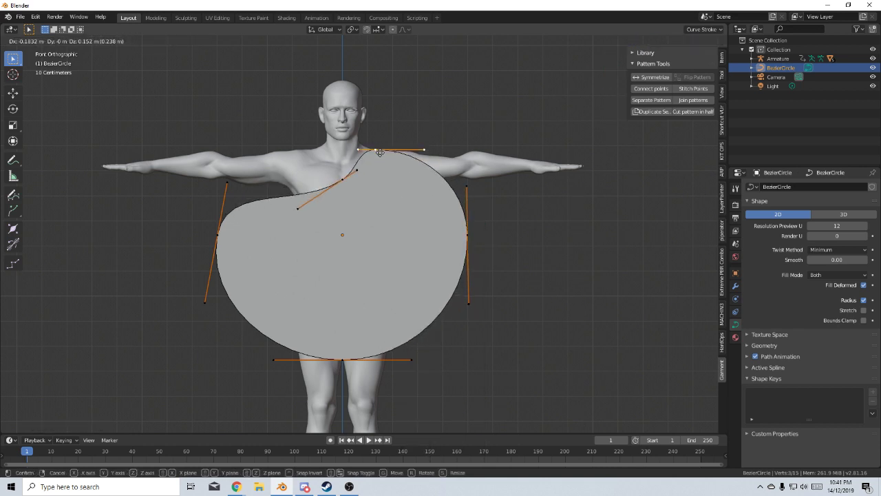
{"action": "left_click", "coordinate": [382, 152]}
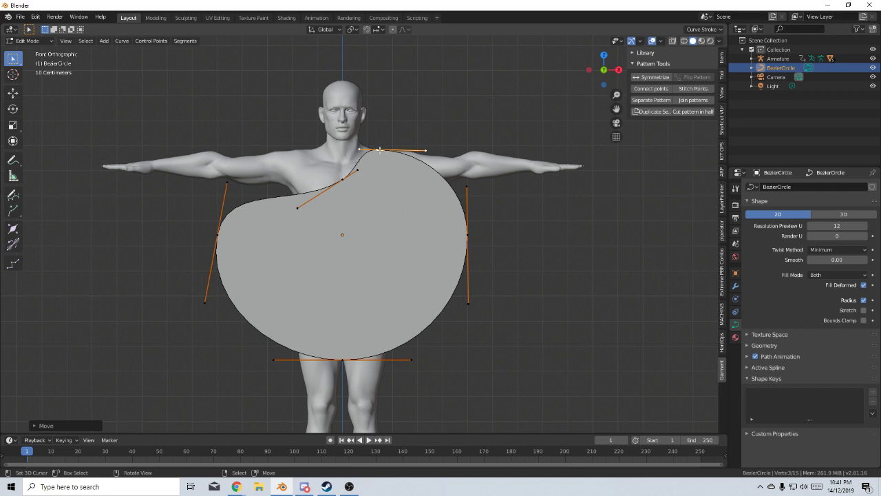
{"action": "key", "text": "v"}
{"action": "left_click", "coordinate": [380, 152]}
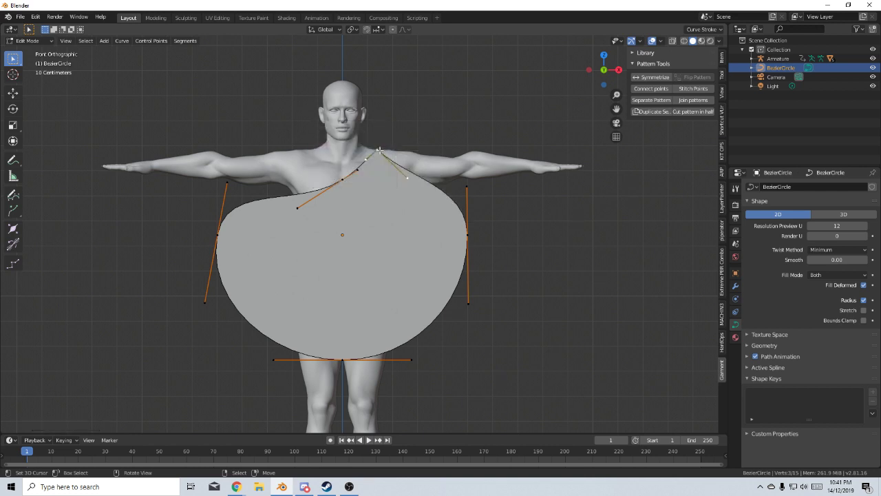
{"action": "key", "text": "g"}
{"action": "left_click", "coordinate": [362, 139]}
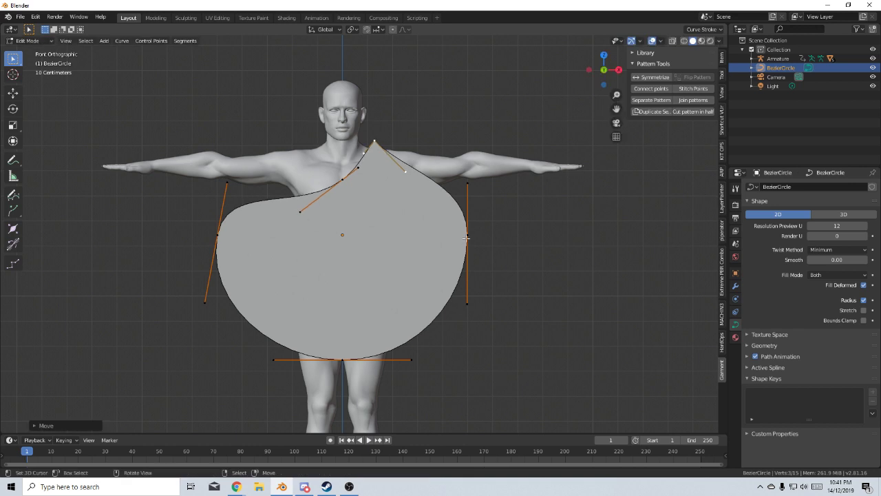
Add another point and pull it up as the sharp-cornered top of the shoulder strap.
{"action": "right_click", "coordinate": [384, 143]}
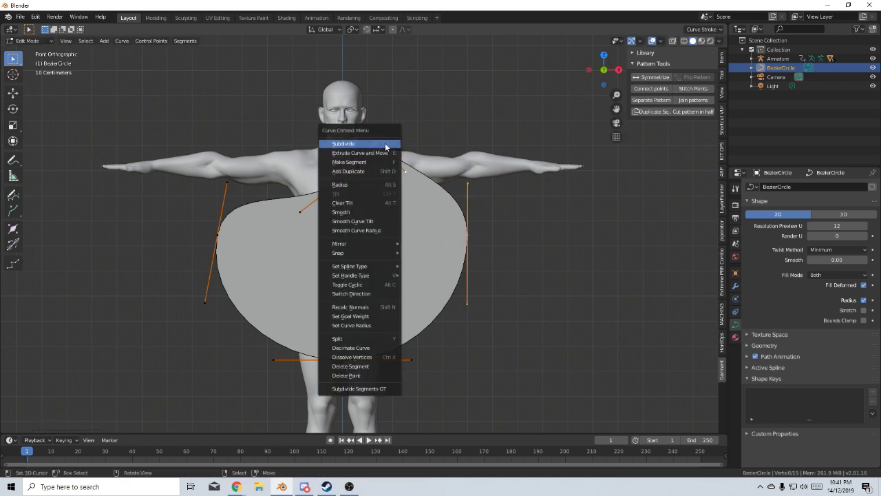
{"action": "left_click", "coordinate": [386, 143]}
{"action": "left_click", "coordinate": [442, 181]}
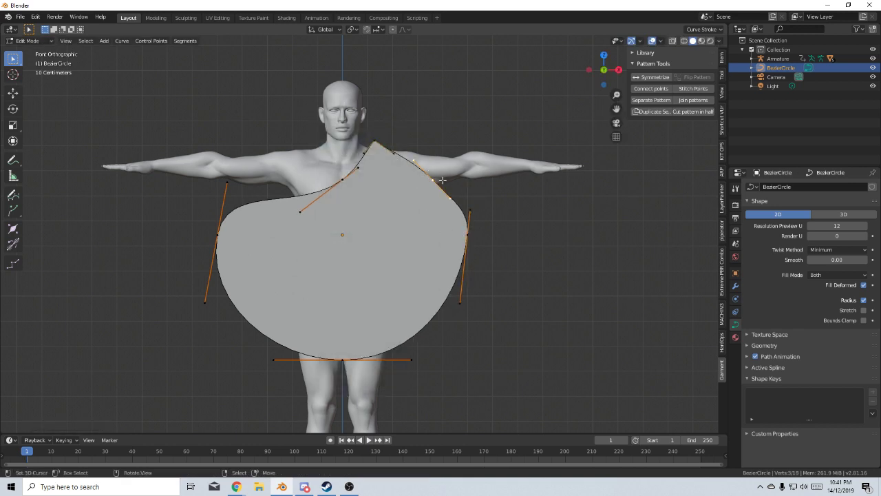
{"action": "left_click_drag", "start_coordinate": [442, 180], "coordinate": [403, 142]}
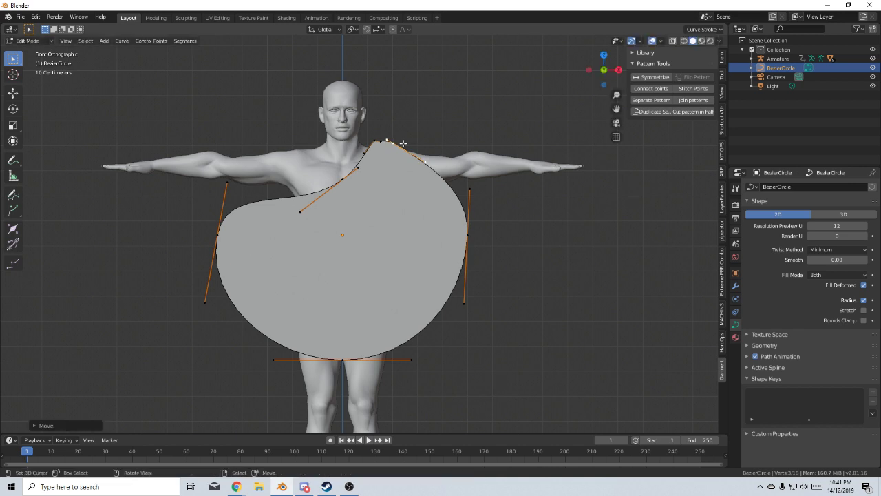
{"action": "key", "text": "v"}
{"action": "left_click", "coordinate": [406, 144]}
Subdivide the right side with Vector corners and pull the points inward to form the armhole.
{"action": "left_click", "coordinate": [468, 232]}
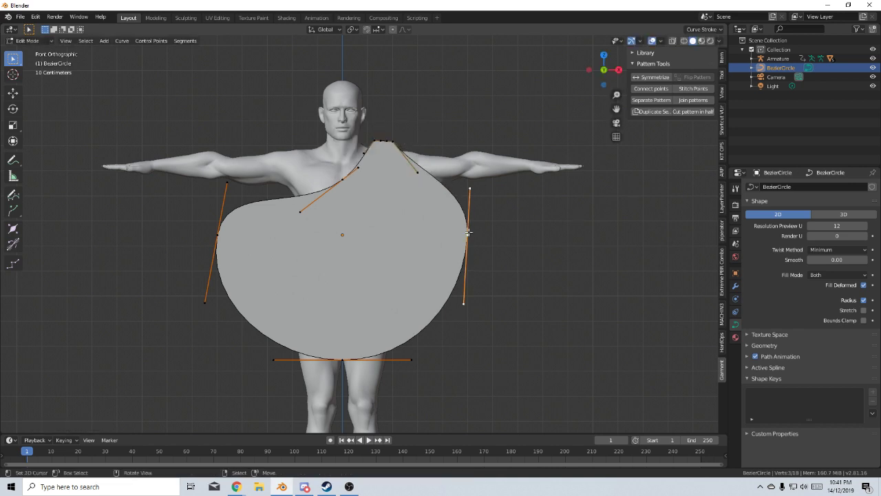
{"action": "left_click", "coordinate": [468, 233], "text": "shift"}
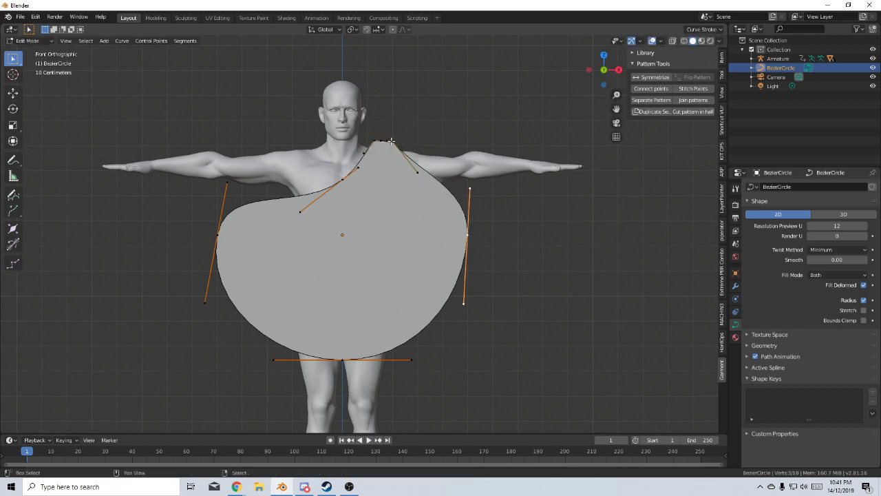
{"action": "right_click", "coordinate": [480, 262]}
{"action": "left_click", "coordinate": [455, 215]}
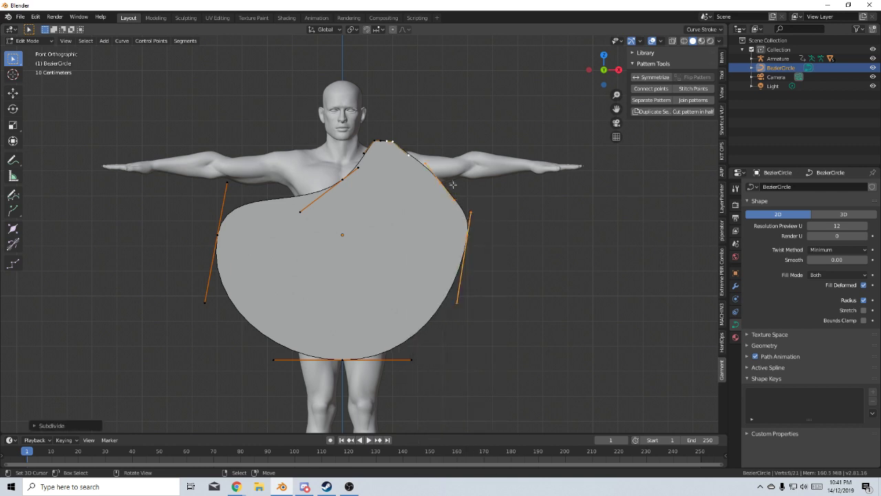
{"action": "key", "text": "v"}
{"action": "left_click", "coordinate": [445, 181]}
{"action": "key", "text": "g"}
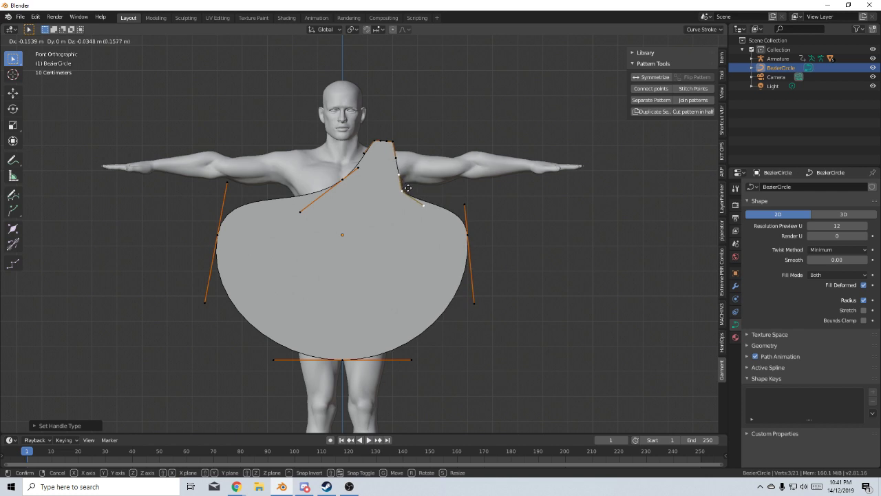
{"action": "left_click", "coordinate": [405, 180]}
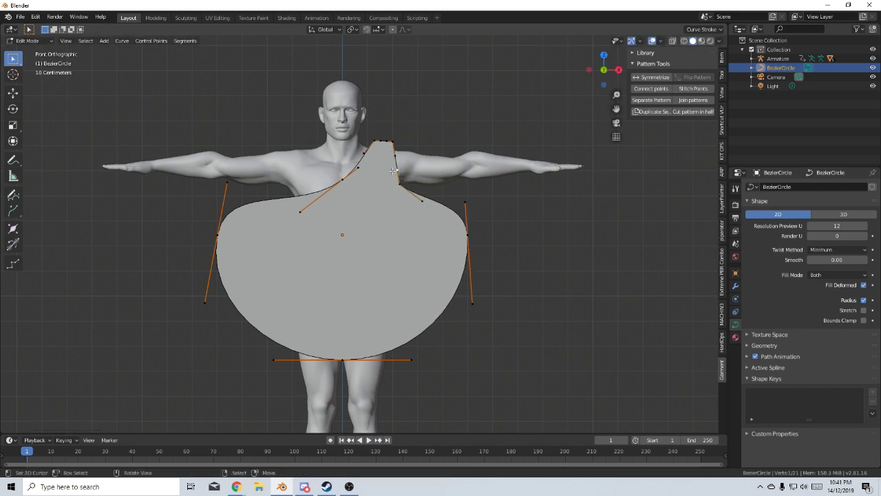
{"action": "key", "text": "g"}
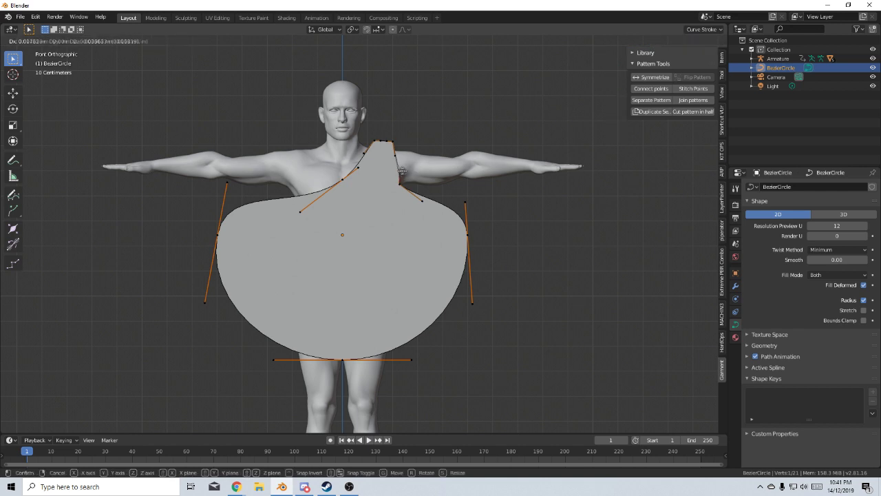
{"action": "left_click", "coordinate": [391, 180]}
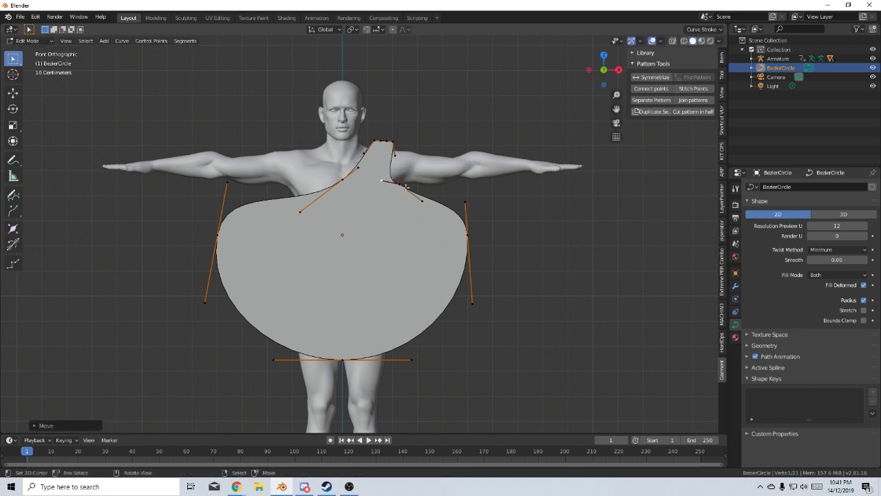
Drop the right-side point toward the hem and make its handles Vector for a straight side edge.
{"action": "key", "text": "g"}
{"action": "left_click", "coordinate": [416, 193]}
{"action": "left_click", "coordinate": [467, 234]}
{"action": "key", "text": "g"}
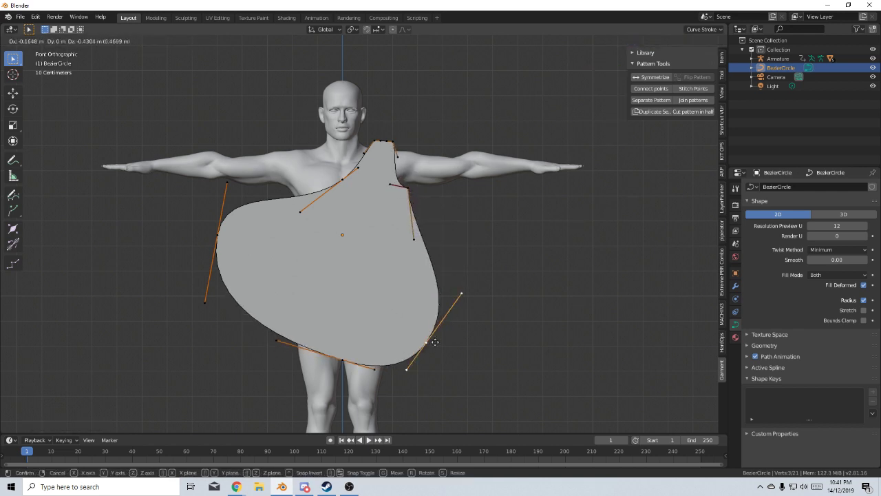
{"action": "left_click", "coordinate": [429, 342]}
{"action": "key", "text": "v"}
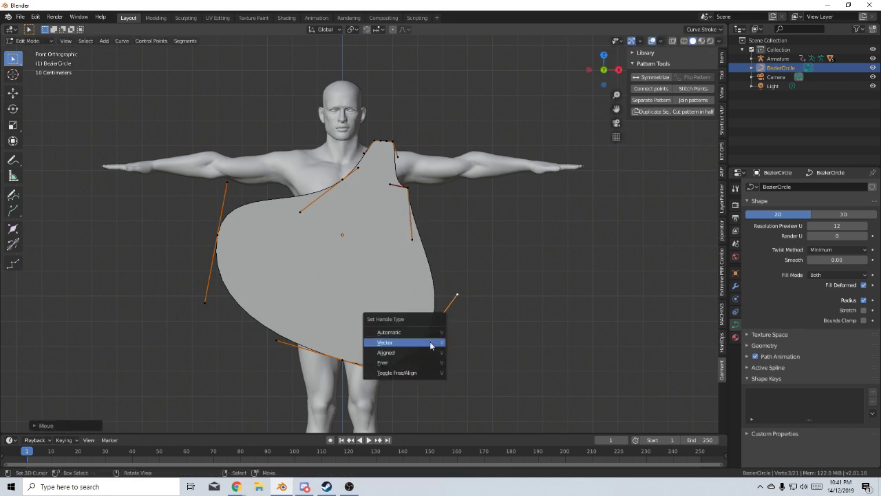
{"action": "left_click", "coordinate": [430, 342]}
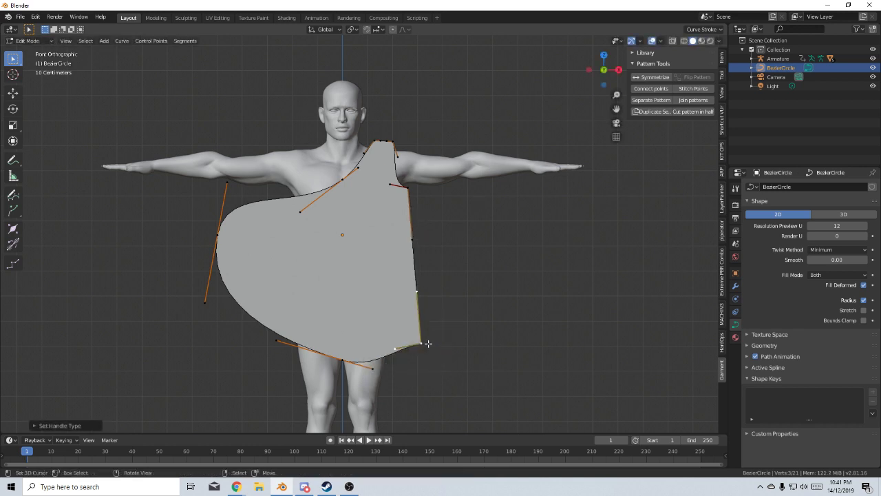
Raise the lower right corner and the bottom point so the hem sits just above the waist.
{"action": "key", "text": "g"}
{"action": "left_click", "coordinate": [411, 193]}
{"action": "left_click", "coordinate": [420, 344]}
{"action": "key", "text": "g"}
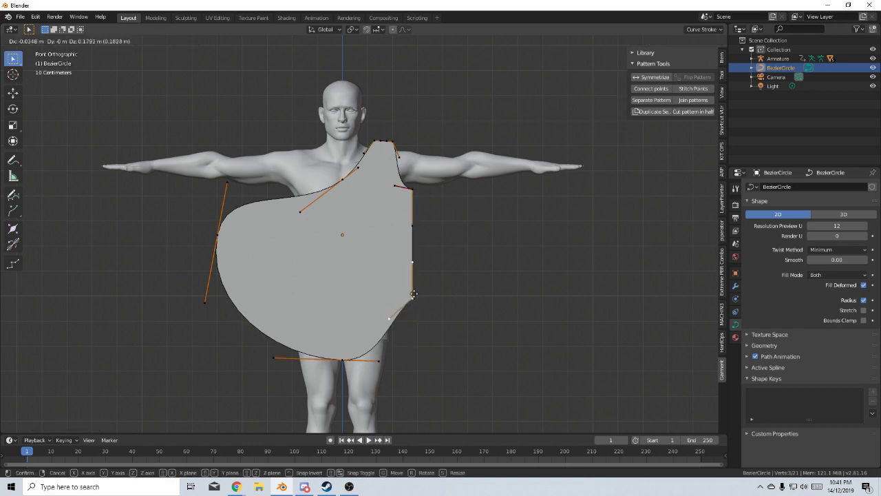
{"action": "left_click", "coordinate": [400, 316]}
{"action": "left_click", "coordinate": [342, 360]}
{"action": "key", "text": "g"}
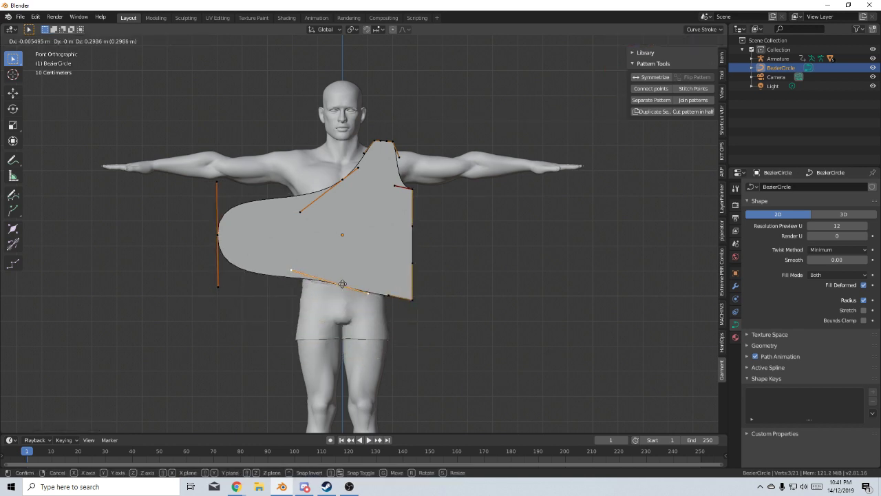
{"action": "left_click", "coordinate": [344, 268]}
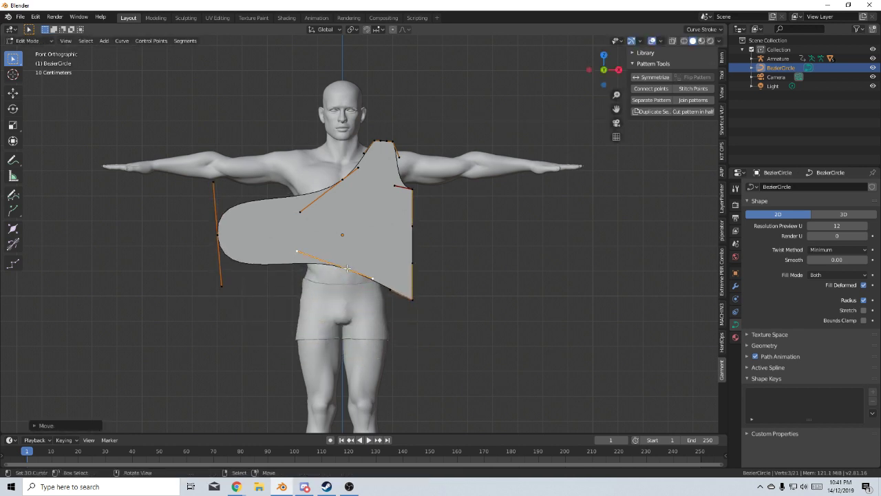
{"action": "left_click", "coordinate": [412, 301]}
{"action": "key", "text": "g"}
{"action": "left_click", "coordinate": [413, 266]}
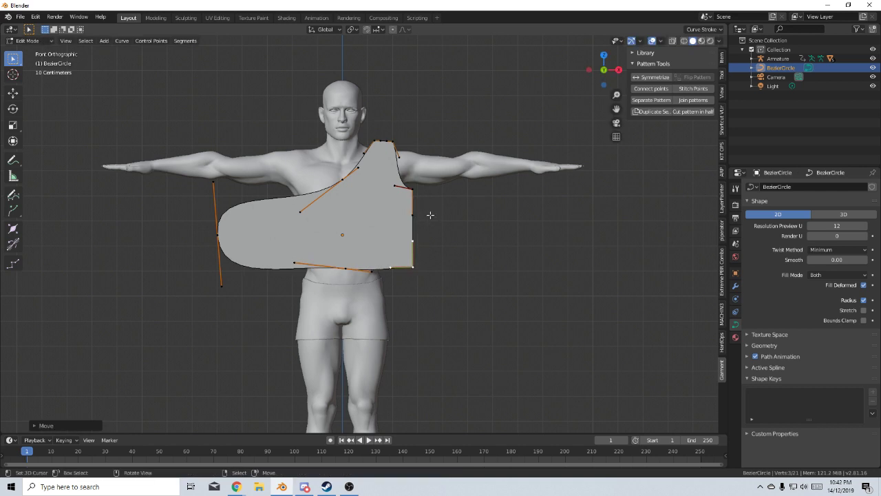
{"action": "left_click", "coordinate": [342, 183]}
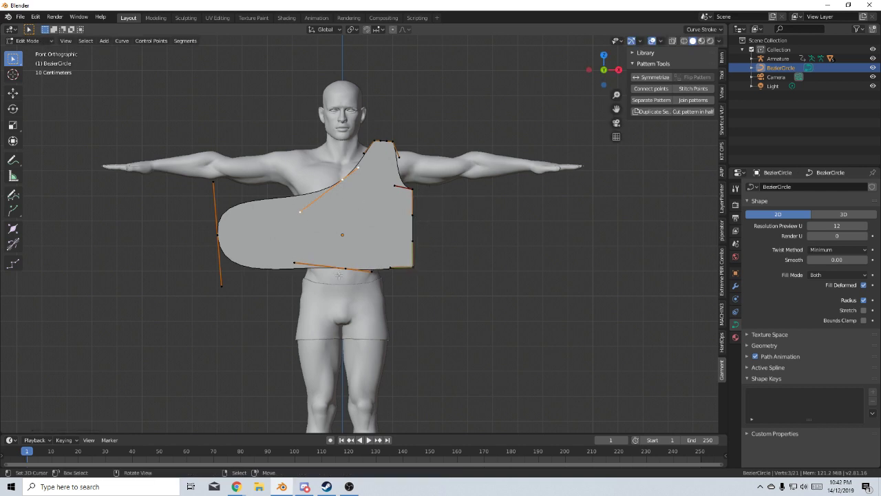
Symmetrize the half pattern and delete the duplicated hem vertices.
{"action": "left_click", "coordinate": [650, 78]}
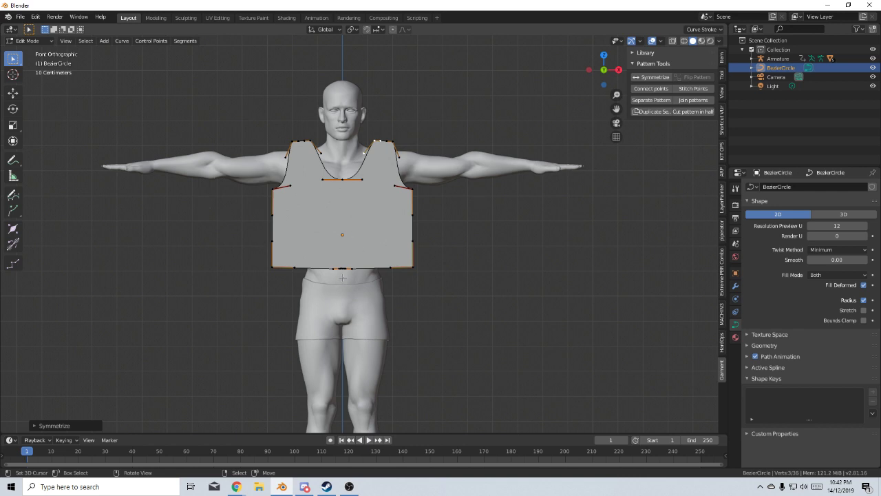
{"action": "scroll", "coordinate": [343, 277], "scroll_direction": "up", "scroll_amount": 10}
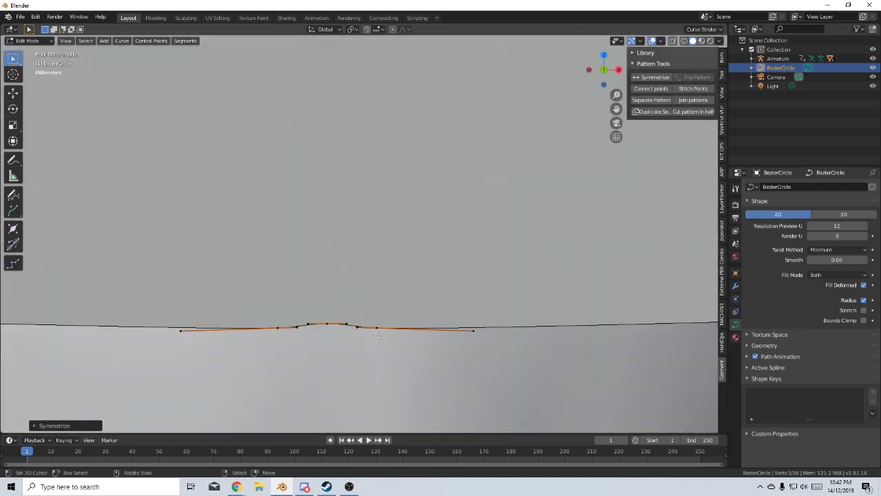
{"action": "key", "text": "x"}
{"action": "left_click", "coordinate": [276, 327]}
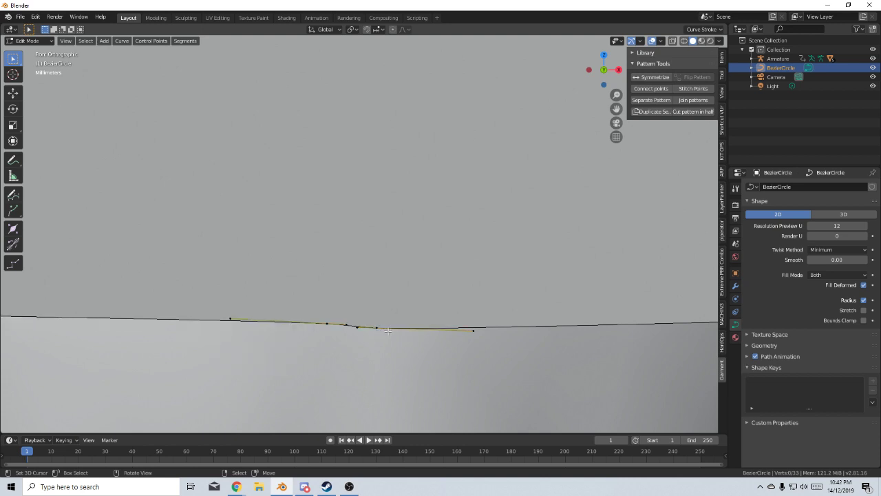
{"action": "key", "text": "x"}
{"action": "left_click", "coordinate": [344, 331]}
{"action": "scroll", "coordinate": [372, 317], "scroll_direction": "down", "scroll_amount": 8}
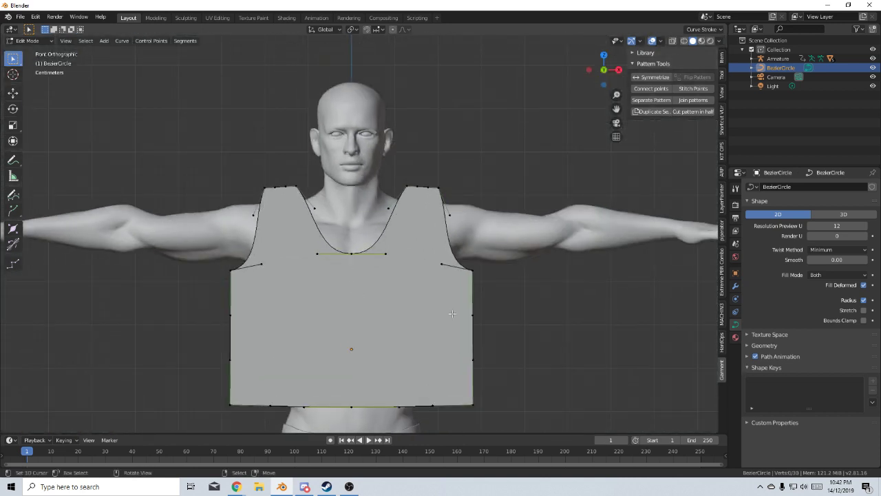
Lower the armhole points and return to Object Mode.
{"action": "key", "text": "a"}
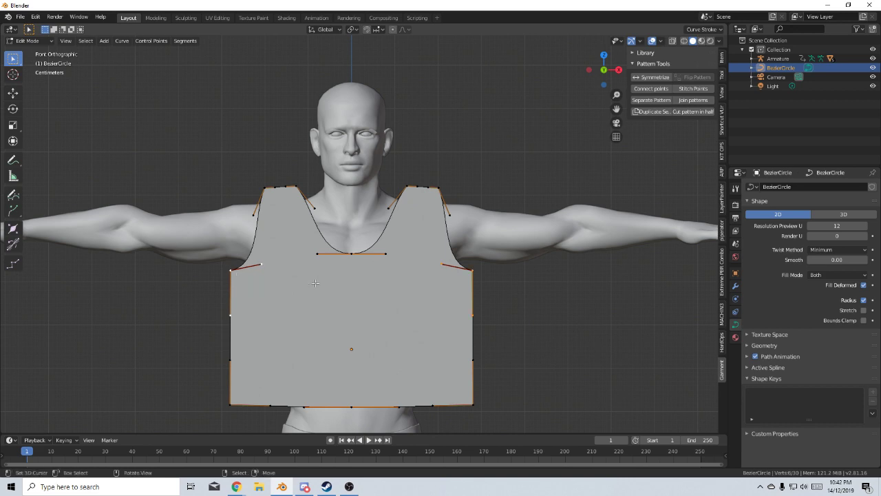
{"action": "key", "text": "g"}
{"action": "left_click", "coordinate": [314, 312]}
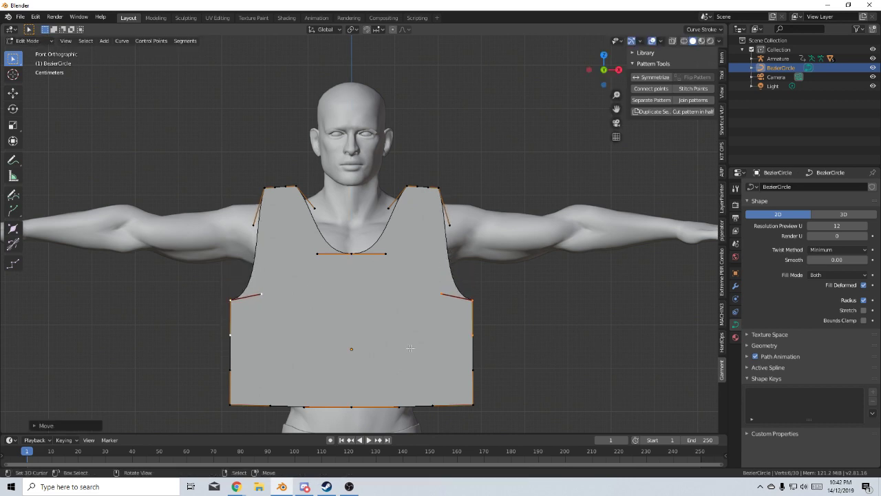
{"action": "scroll", "coordinate": [454, 348], "scroll_direction": "down", "scroll_amount": 3}
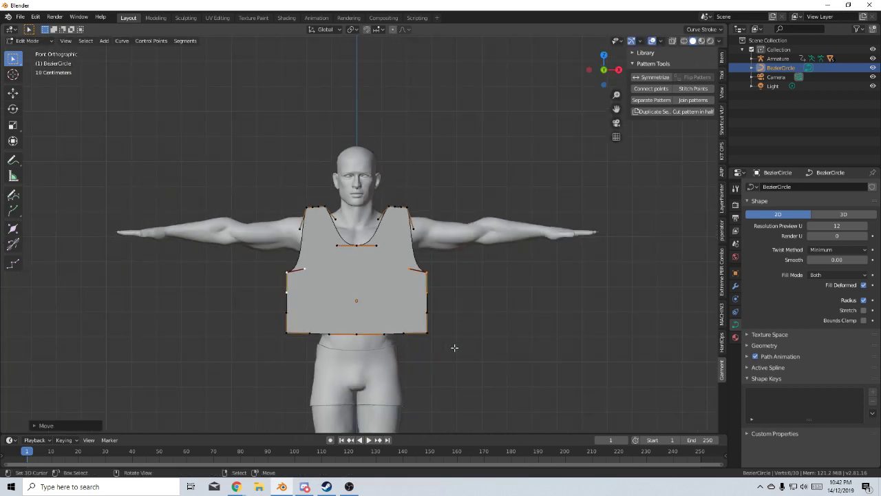
{"action": "key", "text": "Tab"}
{"action": "middle_click_drag", "start_coordinate": [455, 346], "coordinate": [350, 315]}
Duplicate the pattern behind the body along X and raise the copy's neckline along Z.
{"action": "key", "text": "shift+d"}
{"action": "key", "text": "x"}
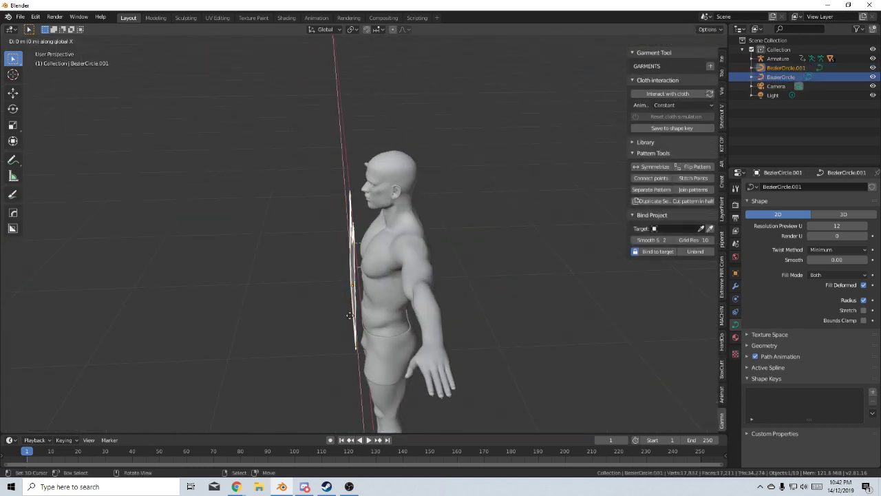
{"action": "left_click", "coordinate": [482, 299]}
{"action": "middle_click_drag", "start_coordinate": [481, 299], "coordinate": [403, 286]}
{"action": "key", "text": "Tab"}
{"action": "key", "text": "g"}
{"action": "key", "text": "z"}
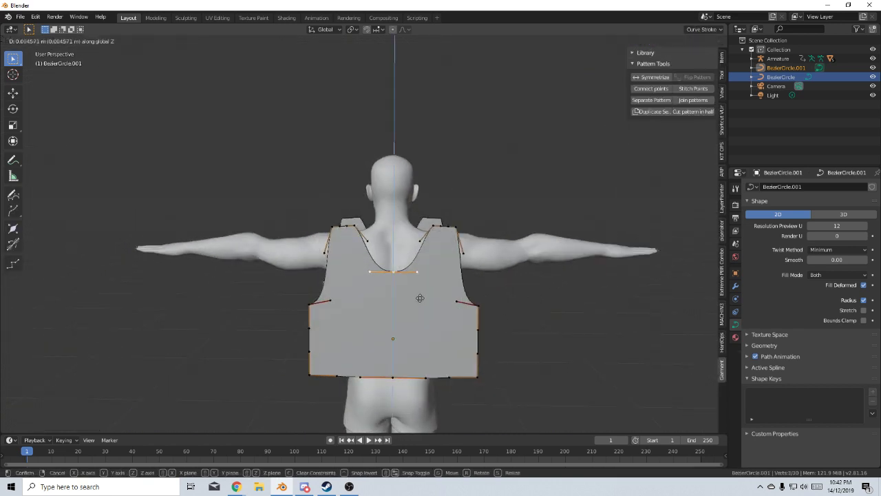
{"action": "left_click", "coordinate": [420, 284]}
{"action": "middle_click_drag", "start_coordinate": [419, 283], "coordinate": [407, 310]}
Shift the back piece BezierCircle.001 along Y into position behind the model.
{"action": "key", "text": "Tab"}
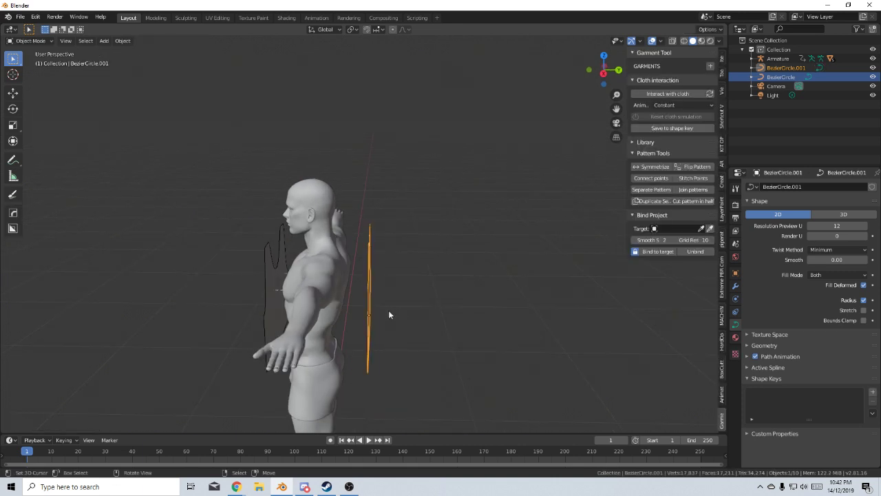
{"action": "key", "text": "g"}
{"action": "key", "text": "x"}
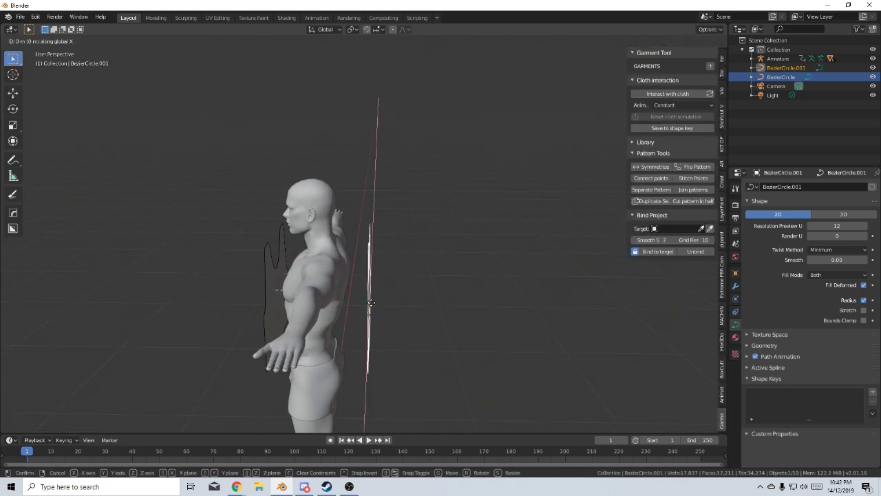
{"action": "key", "text": "y"}
{"action": "left_click", "coordinate": [346, 298]}
{"action": "middle_click_drag", "start_coordinate": [346, 298], "coordinate": [308, 302]}
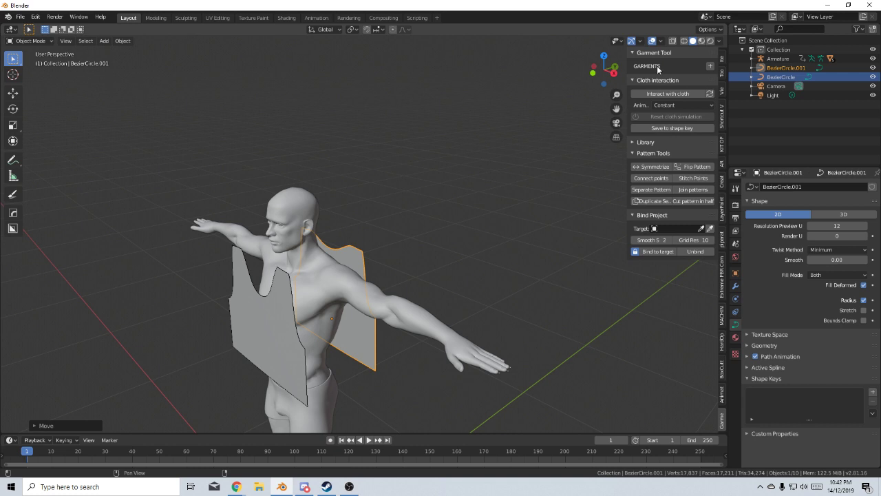
Add a Shirt garment and convert it to the generated_Shirt mesh object.
{"action": "left_click", "coordinate": [710, 66]}
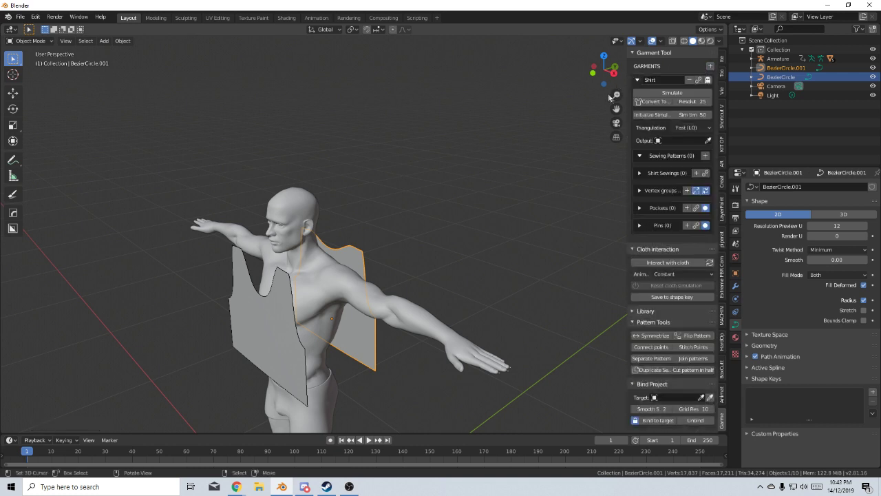
{"action": "left_click_drag", "start_coordinate": [629, 98], "coordinate": [518, 110]}
{"action": "left_click", "coordinate": [278, 304], "text": "shift"}
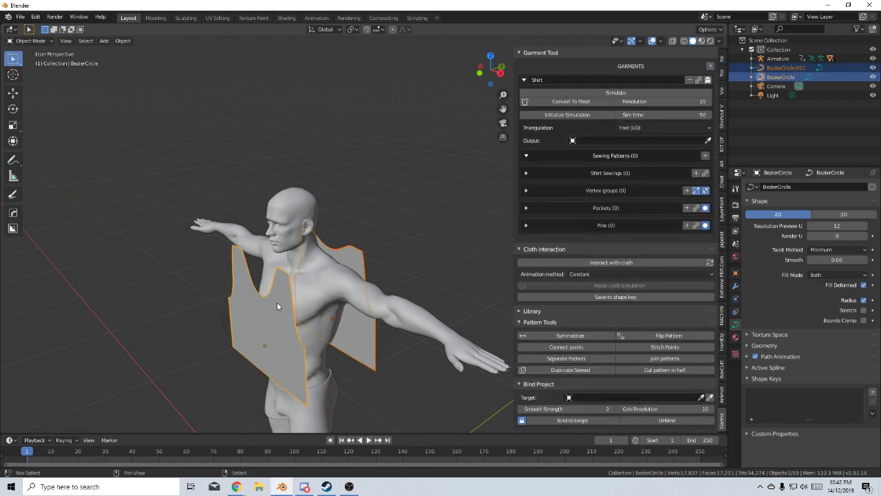
{"action": "left_click", "coordinate": [576, 102]}
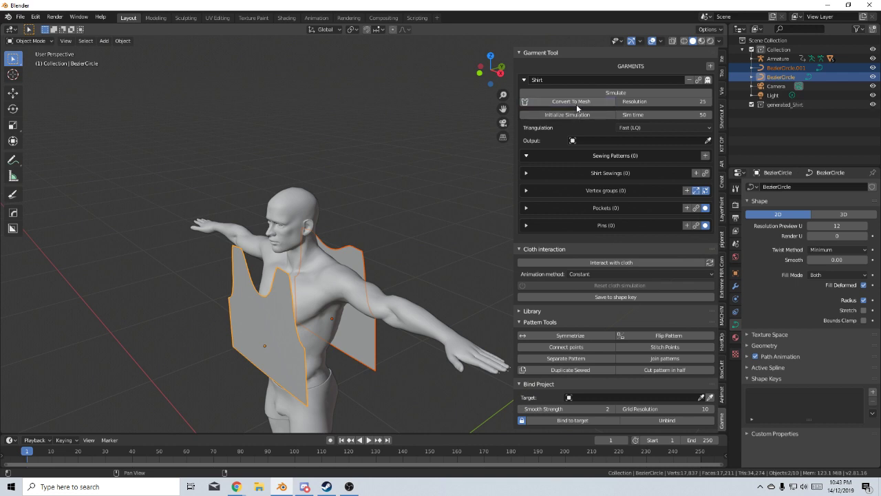
Add two sewing patterns, assigning BezierCircle and BezierCircle.001.
{"action": "left_click", "coordinate": [704, 156]}
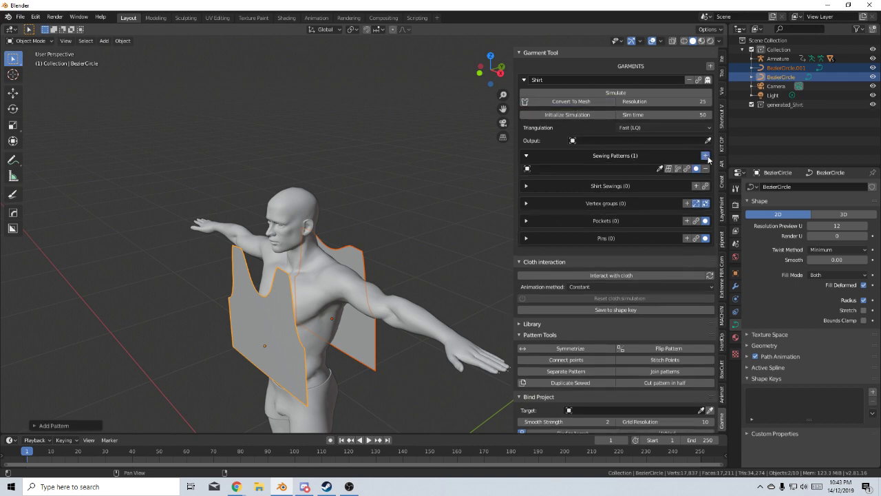
{"action": "left_click", "coordinate": [705, 156]}
{"action": "left_click", "coordinate": [660, 168]}
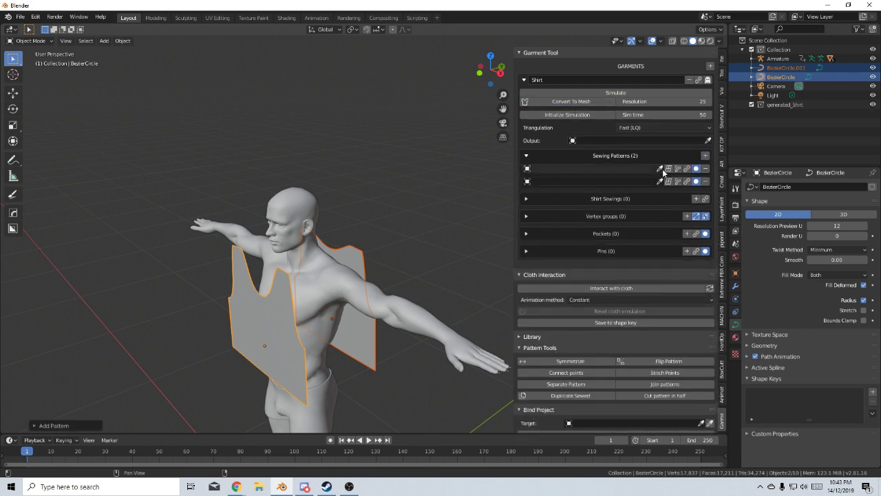
{"action": "left_click", "coordinate": [282, 303]}
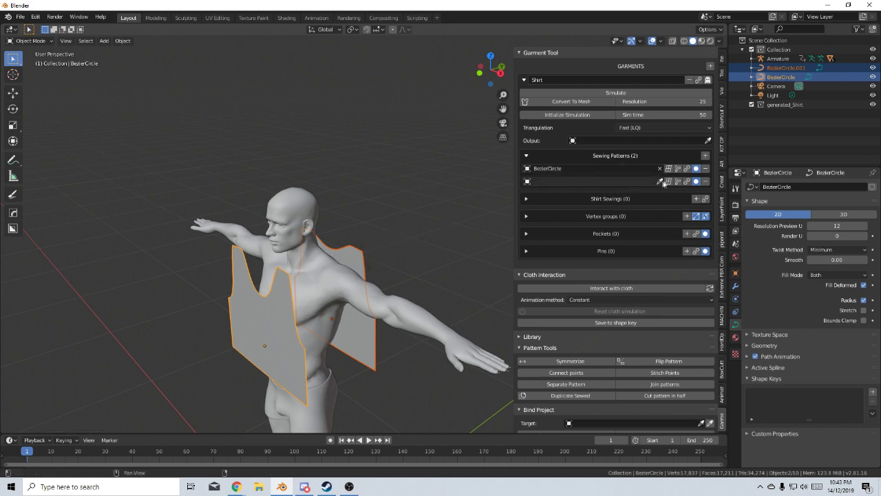
{"action": "left_click", "coordinate": [660, 181]}
{"action": "left_click", "coordinate": [353, 256]}
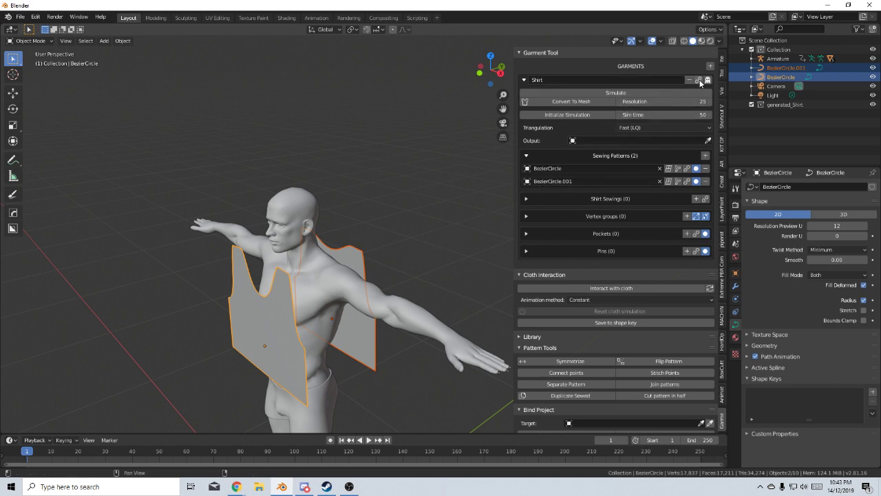
In sewing mode, sew the first shoulder edges of the front and back panels together.
{"action": "left_click", "coordinate": [700, 81]}
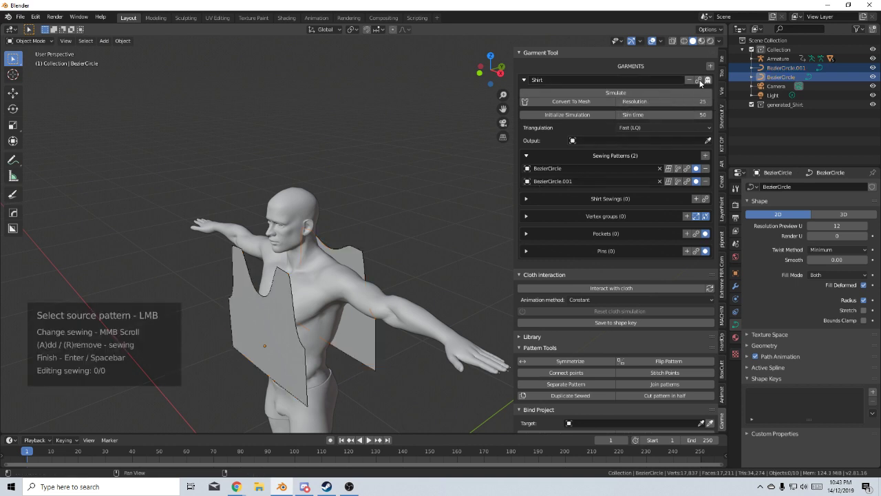
{"action": "left_click", "coordinate": [354, 257]}
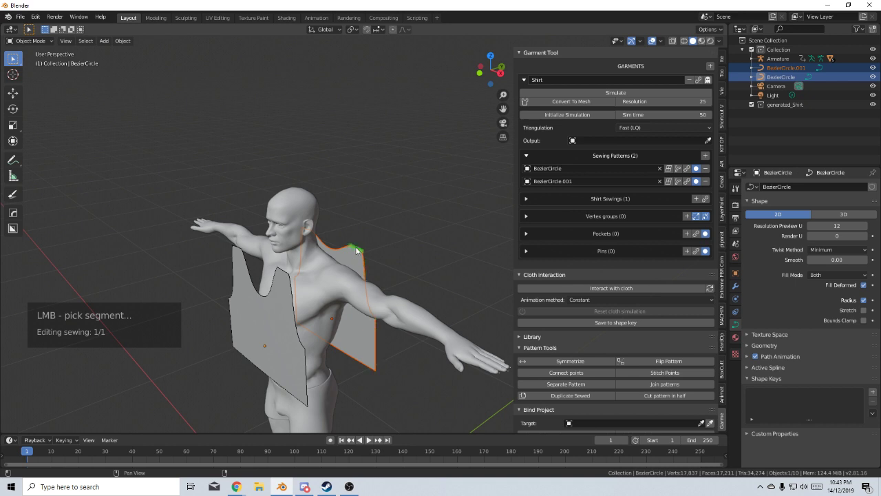
{"action": "left_click", "coordinate": [357, 251]}
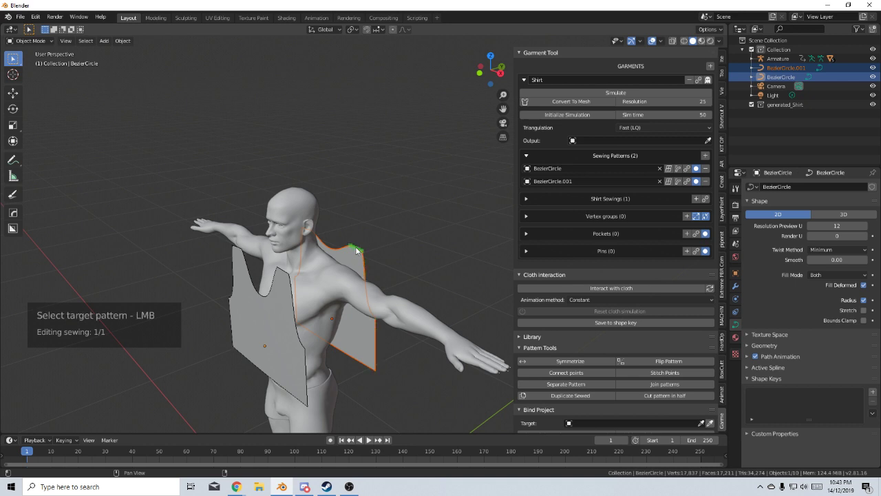
{"action": "left_click", "coordinate": [281, 277]}
{"action": "left_click", "coordinate": [281, 277]}
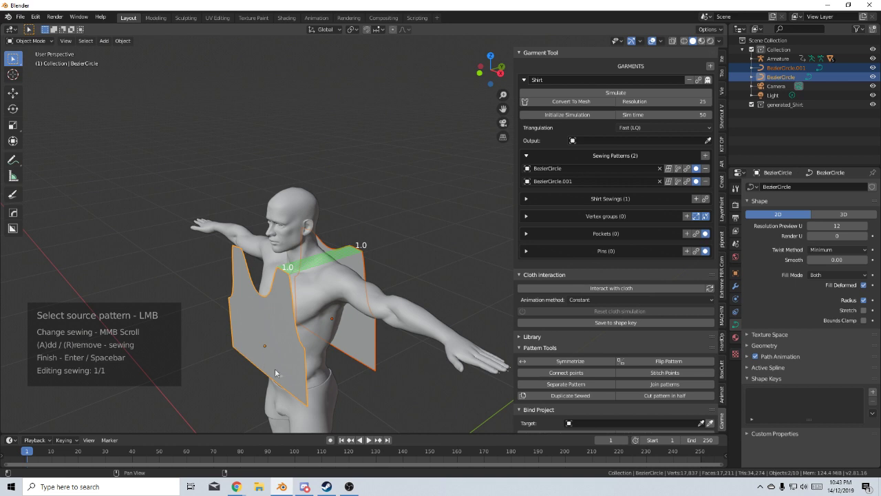
{"action": "key", "text": "a"}
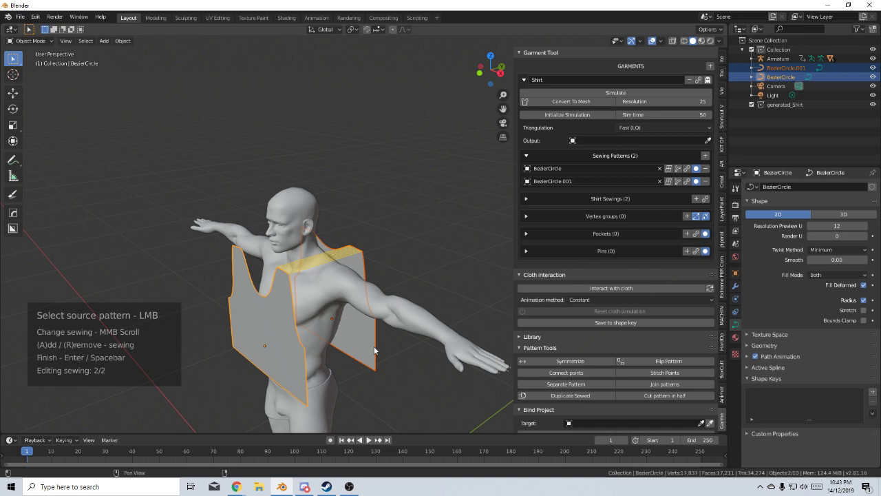
Sew the first pair of side edges between the front and back panels.
{"action": "left_click", "coordinate": [374, 351]}
{"action": "left_click", "coordinate": [374, 351]}
{"action": "left_click", "coordinate": [303, 379]}
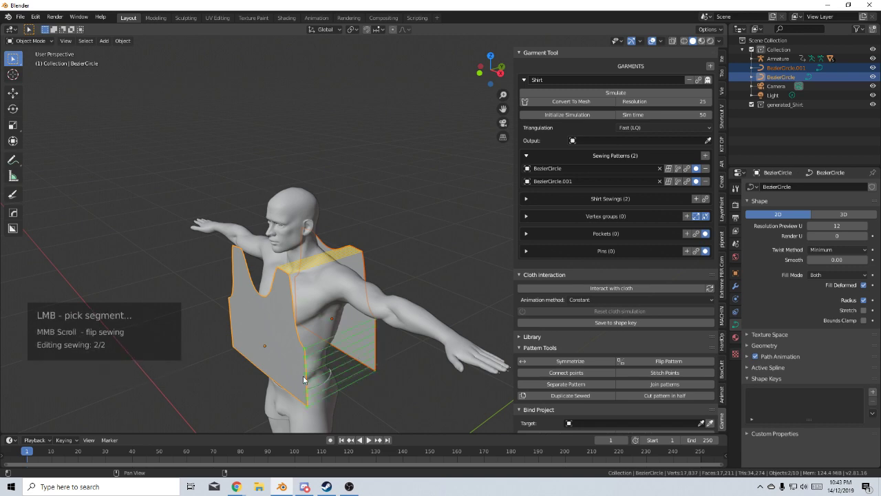
{"action": "left_click", "coordinate": [303, 379]}
{"action": "middle_click_drag", "start_coordinate": [259, 364], "coordinate": [278, 406]}
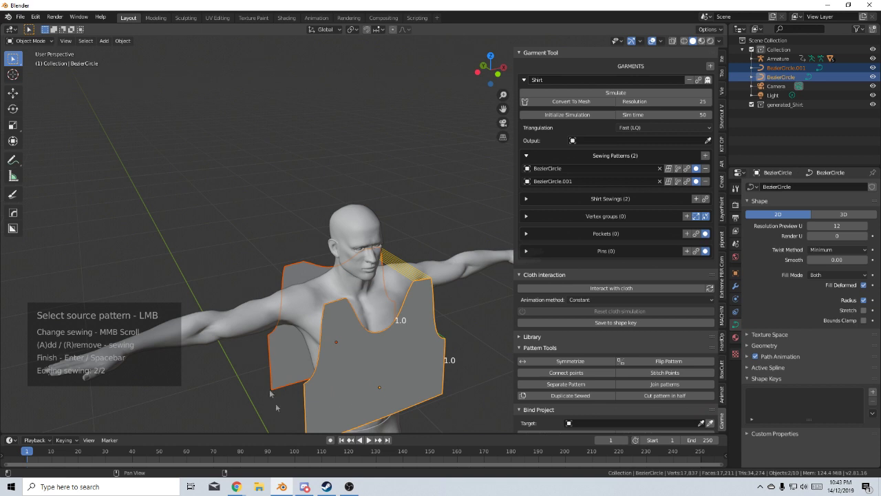
Sew the other shoulder and side edge pairs, finishing with four shirt sewings.
{"action": "key", "text": "a"}
{"action": "left_click", "coordinate": [339, 307]}
{"action": "left_click", "coordinate": [336, 301]}
{"action": "left_click", "coordinate": [298, 269]}
{"action": "left_click", "coordinate": [274, 373]}
{"action": "left_click", "coordinate": [272, 365]}
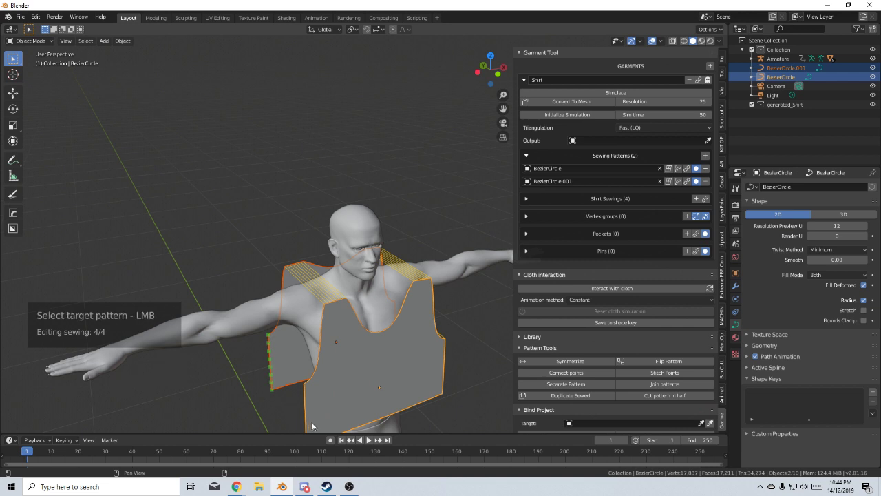
{"action": "left_click", "coordinate": [311, 421]}
{"action": "left_click", "coordinate": [333, 417]}
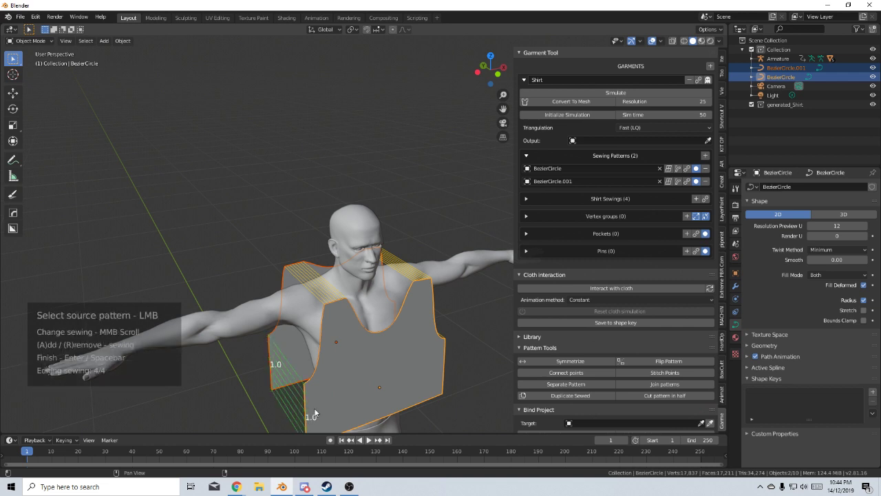
{"action": "key", "text": "Return"}
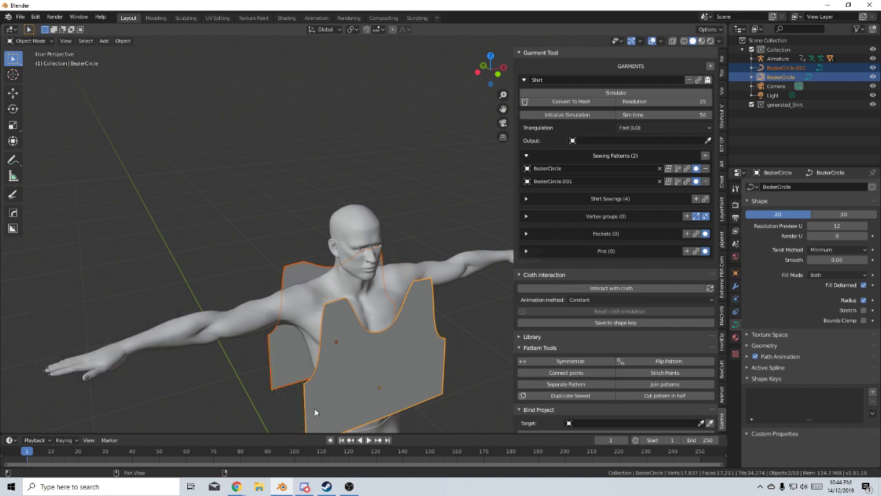
{"action": "scroll", "coordinate": [314, 407], "scroll_direction": "down", "scroll_amount": 3}
Convert the sewn patterns into a Shirt mesh and nest generated_Shirt under Collection.
{"action": "middle_click_drag", "start_coordinate": [296, 357], "coordinate": [573, 110]}
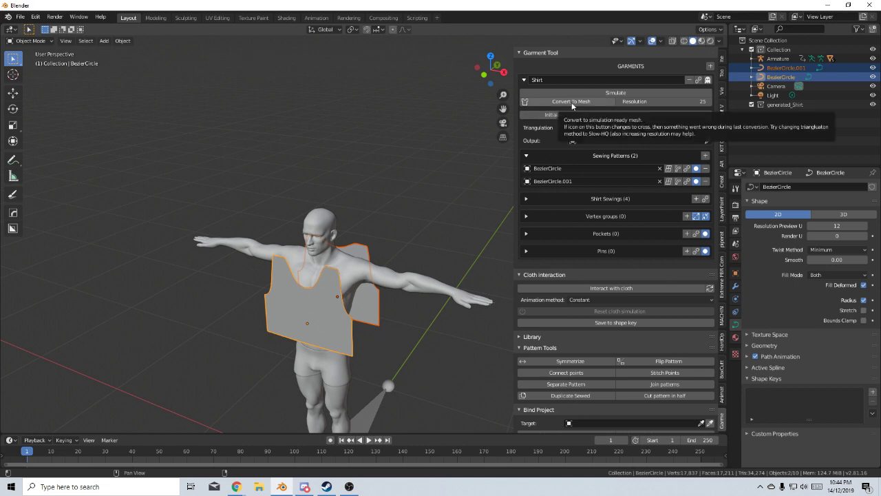
{"action": "left_click", "coordinate": [571, 102]}
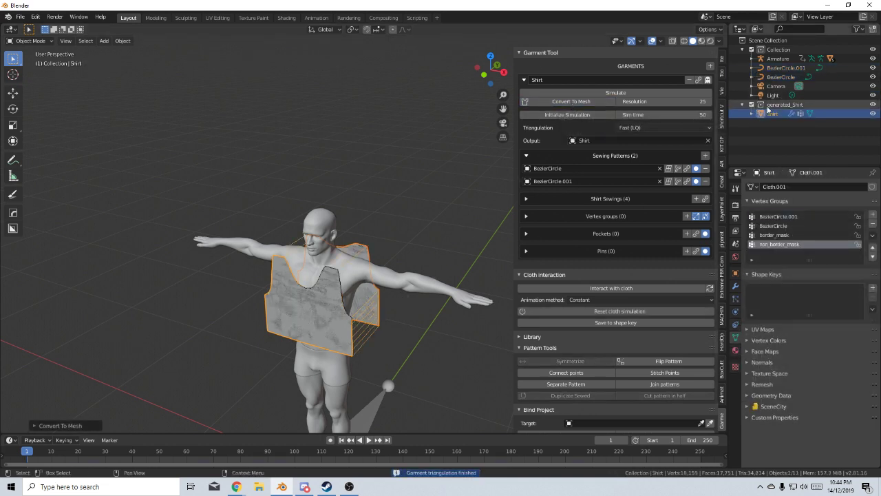
{"action": "left_click_drag", "start_coordinate": [766, 107], "coordinate": [762, 52]}
{"action": "left_click", "coordinate": [782, 67]}
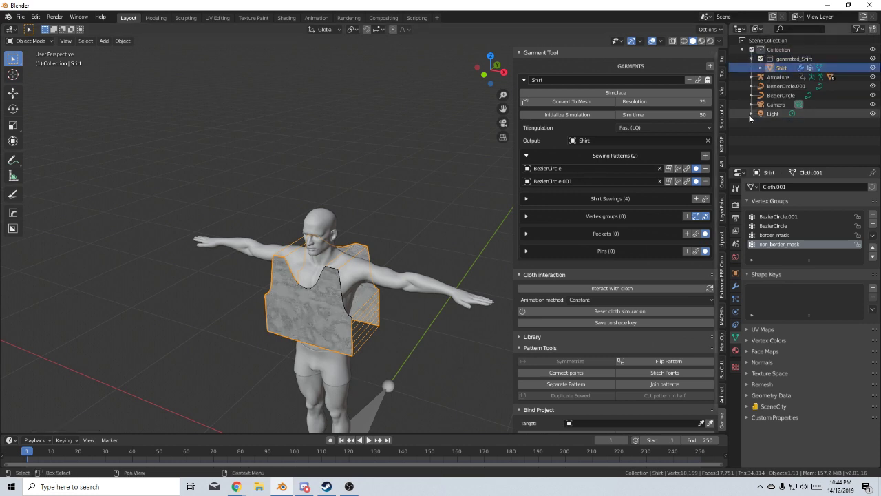
Hide BezierCircle and BezierCircle.001, then play the timeline to test the cloth drop.
{"action": "left_click", "coordinate": [872, 86]}
{"action": "left_click", "coordinate": [873, 95]}
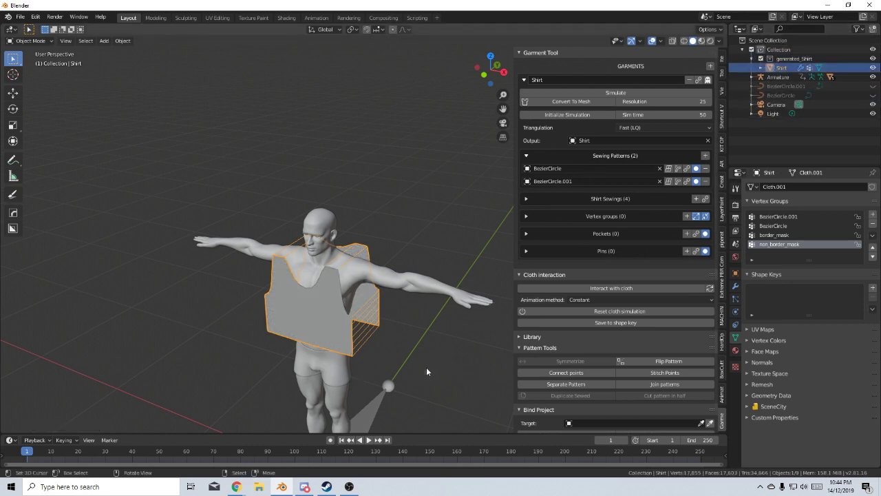
{"action": "middle_click_drag", "start_coordinate": [426, 367], "coordinate": [410, 341]}
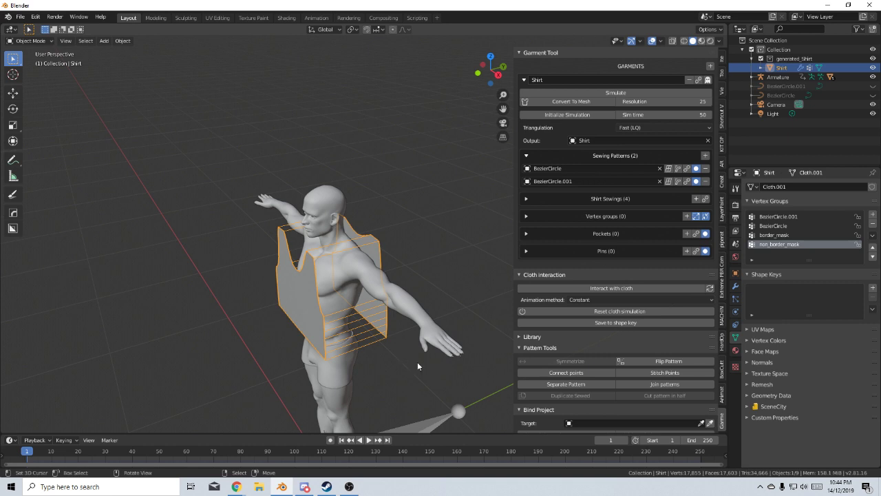
{"action": "left_click", "coordinate": [369, 440]}
{"action": "left_click", "coordinate": [368, 440]}
{"action": "middle_click_drag", "start_coordinate": [377, 413], "coordinate": [394, 340]}
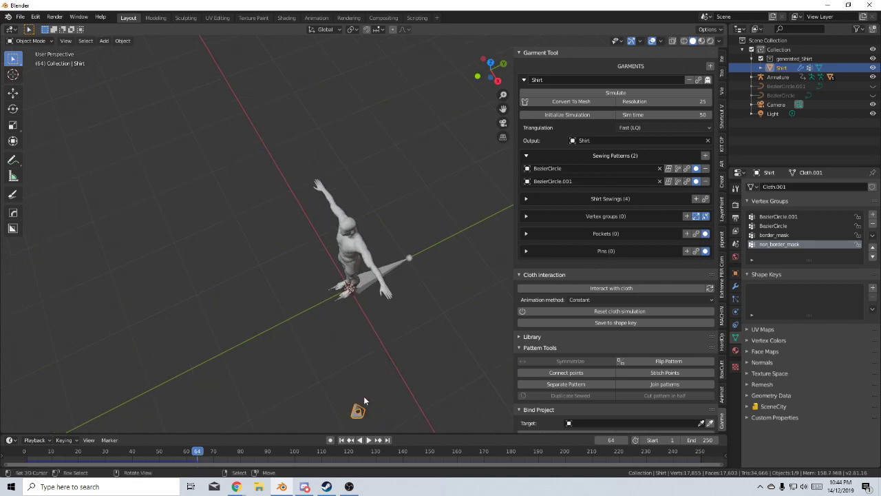
{"action": "middle_click_drag", "start_coordinate": [364, 399], "coordinate": [375, 325]}
Rewind to frame 0 and rebuild the Shirt mesh at garment Resolution 100.
{"action": "left_click", "coordinate": [81, 465]}
{"action": "key", "text": "space"}
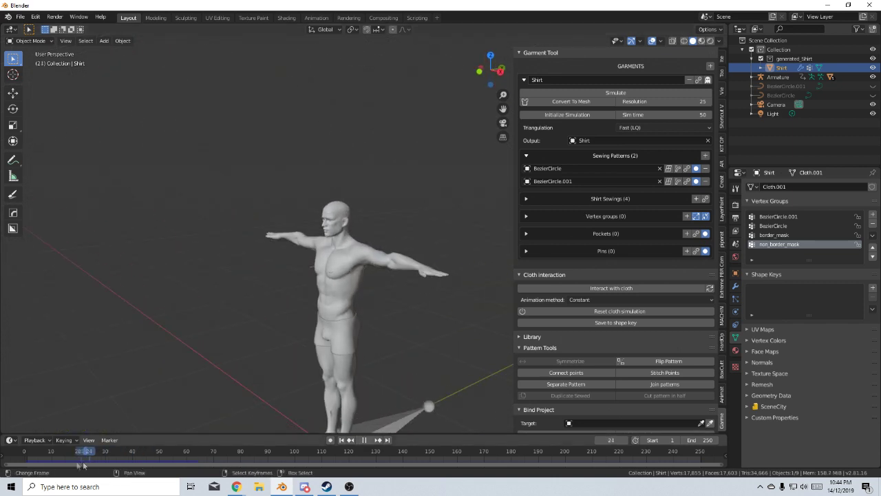
{"action": "key", "text": "Escape"}
{"action": "left_click", "coordinate": [669, 103]}
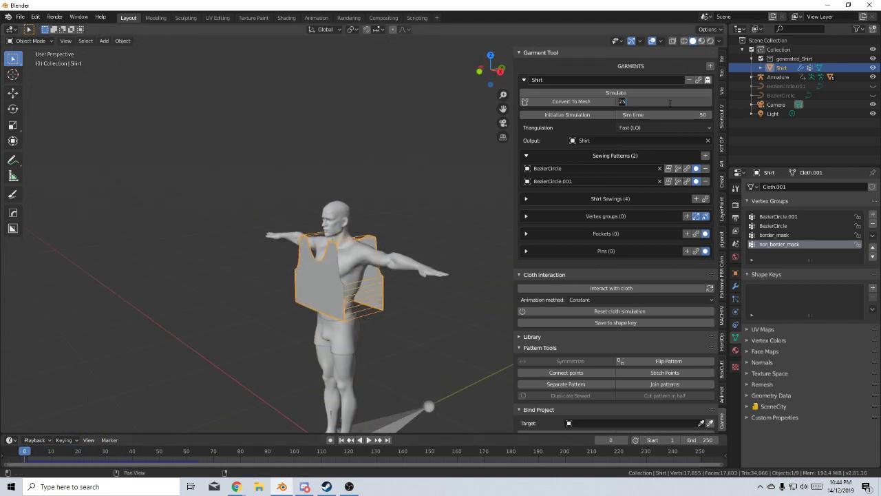
{"action": "type", "text": "100"}
{"action": "key", "text": "Return"}
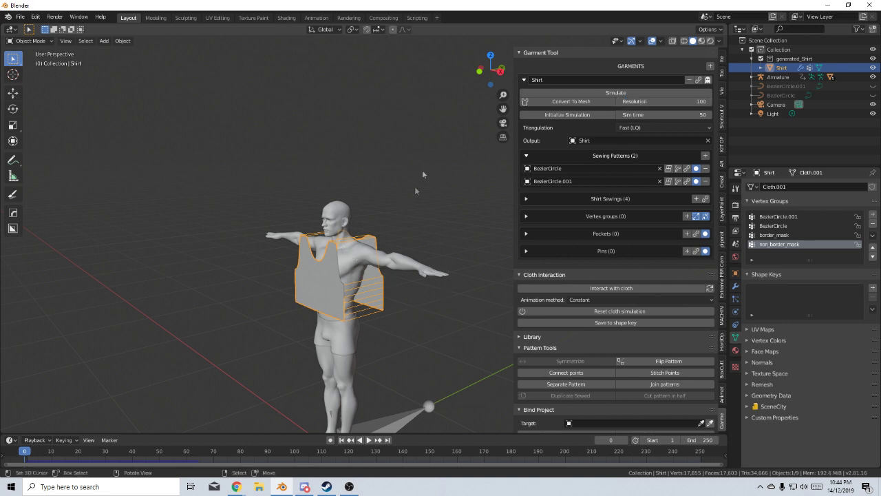
{"action": "left_click", "coordinate": [572, 101]}
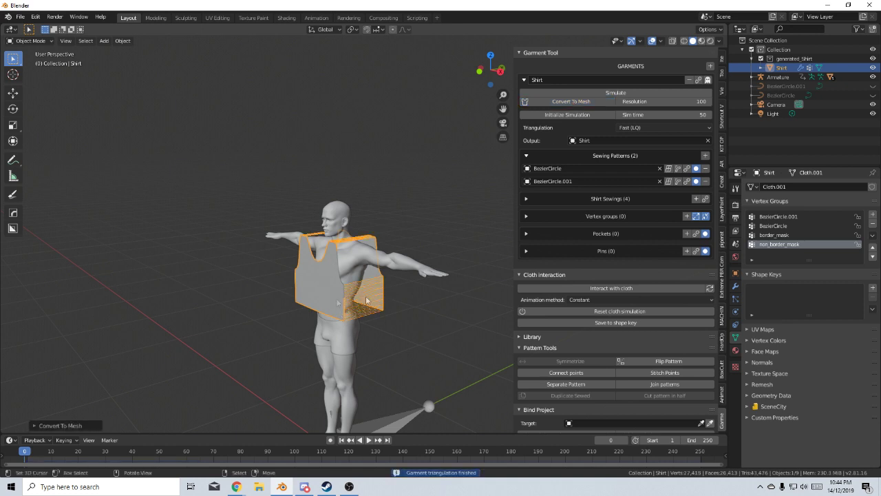
Select the body model beneath the denser shirt.
{"action": "middle_click_drag", "start_coordinate": [362, 297], "coordinate": [362, 348]}
{"action": "scroll", "coordinate": [363, 348], "scroll_direction": "up", "scroll_amount": 5}
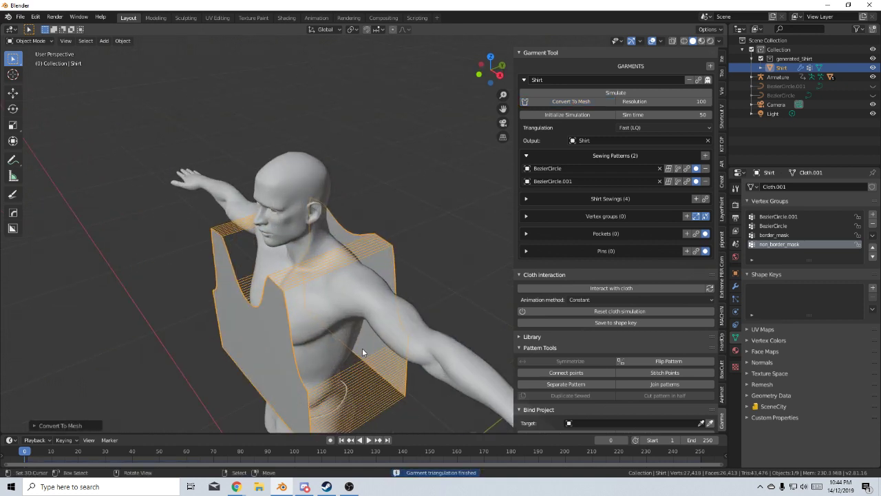
{"action": "left_click", "coordinate": [321, 350]}
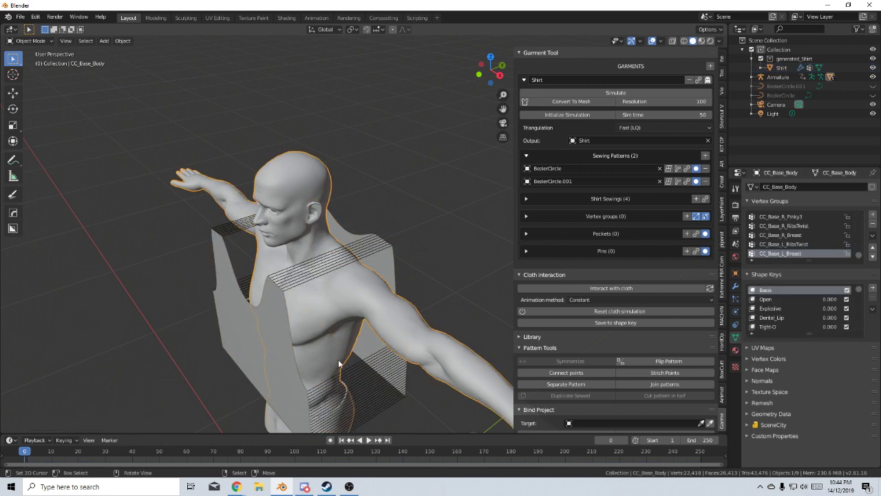
Enable Collision on the body with an outer thickness of 0.001.
{"action": "left_click", "coordinate": [736, 314]}
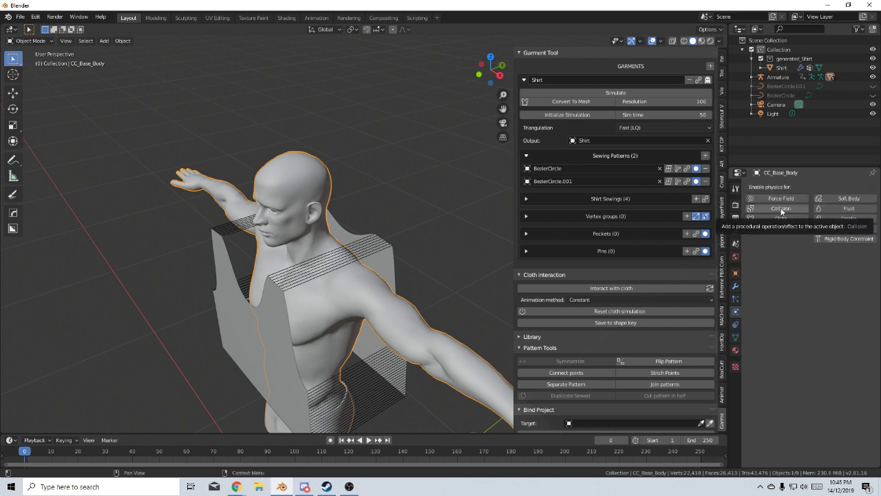
{"action": "left_click", "coordinate": [781, 208]}
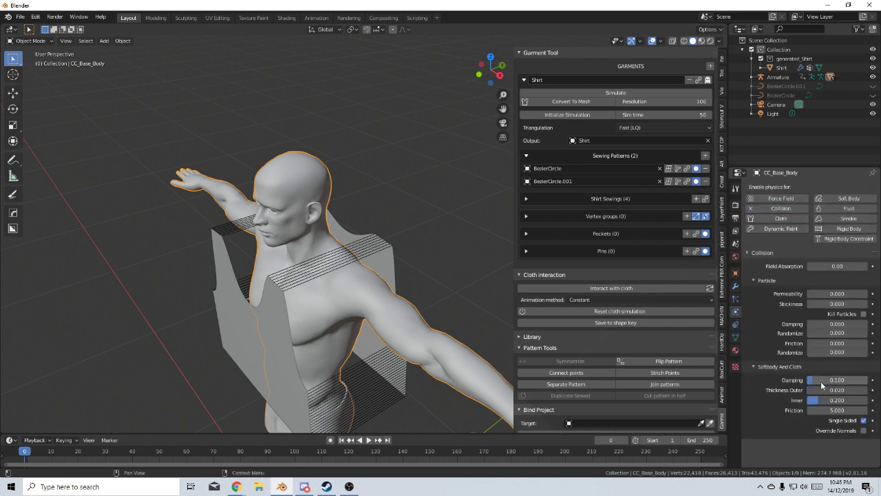
{"action": "left_click", "coordinate": [839, 391]}
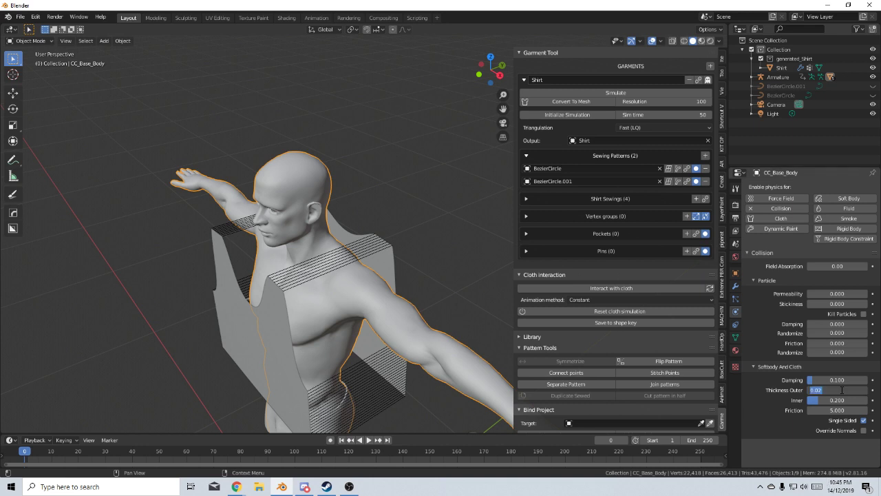
{"action": "type", "text": ".001"}
{"action": "key", "text": "Return"}
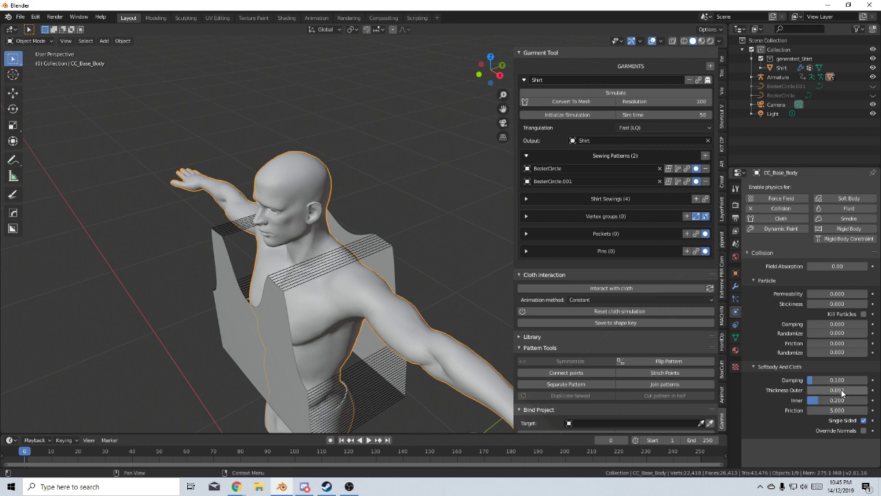
Set the Shirt's cloth object collision distance to 0.002 m.
{"action": "left_click", "coordinate": [330, 331]}
{"action": "scroll", "coordinate": [796, 319], "scroll_direction": "down", "scroll_amount": 1}
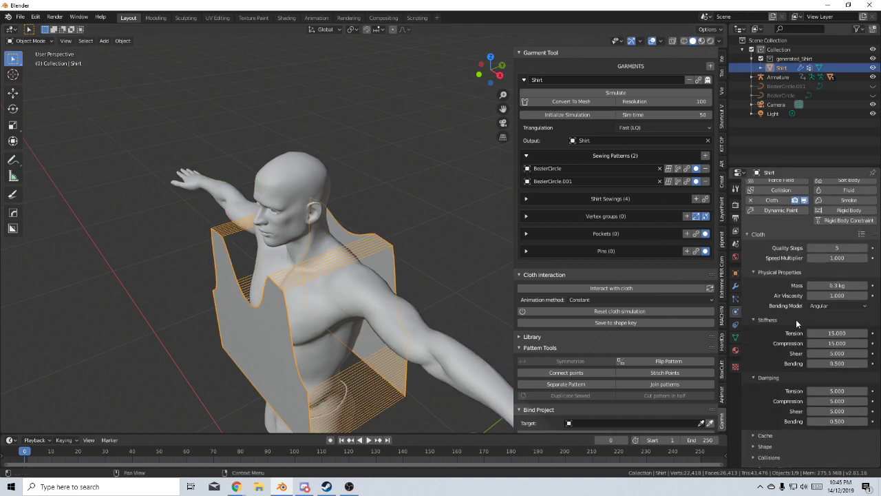
{"action": "scroll", "coordinate": [785, 383], "scroll_direction": "down", "scroll_amount": 1}
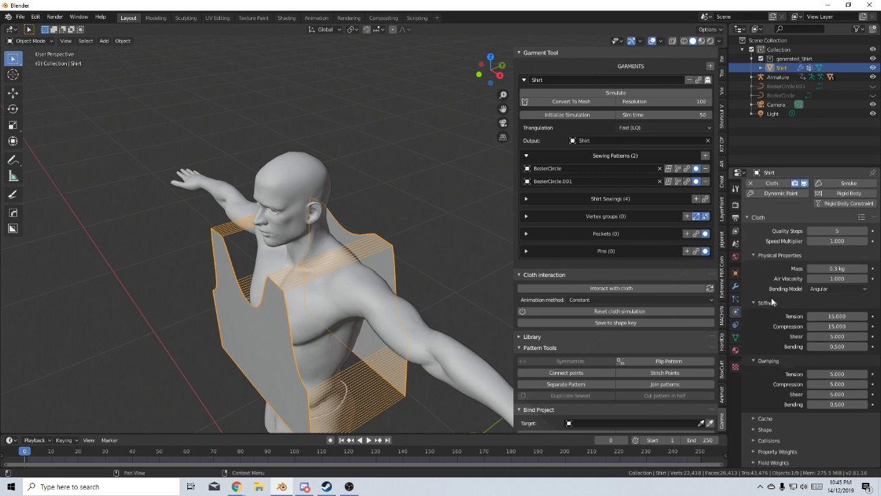
{"action": "left_click", "coordinate": [755, 440]}
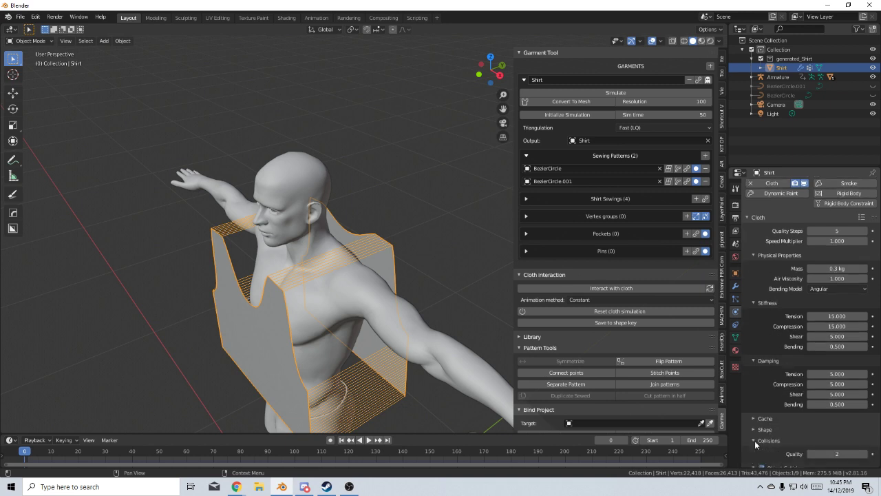
{"action": "scroll", "coordinate": [755, 440], "scroll_direction": "down", "scroll_amount": 6}
{"action": "left_click", "coordinate": [837, 372]}
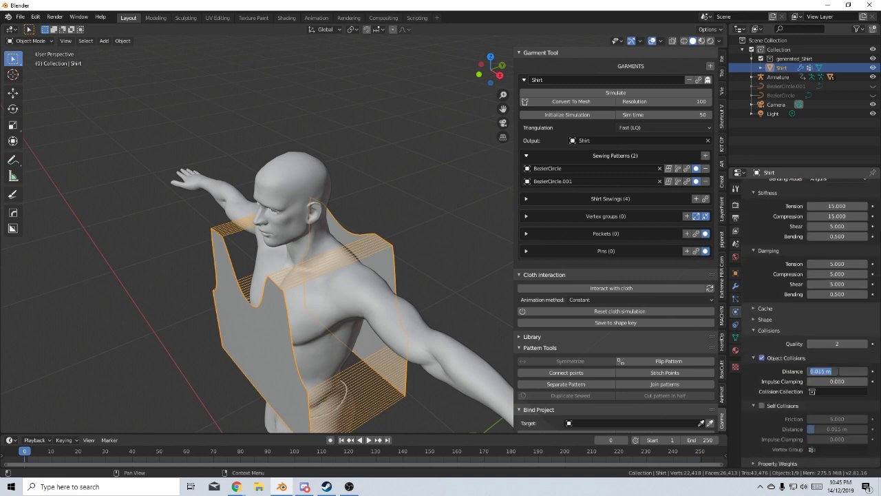
{"action": "type", "text": ".002"}
{"action": "key", "text": "Return"}
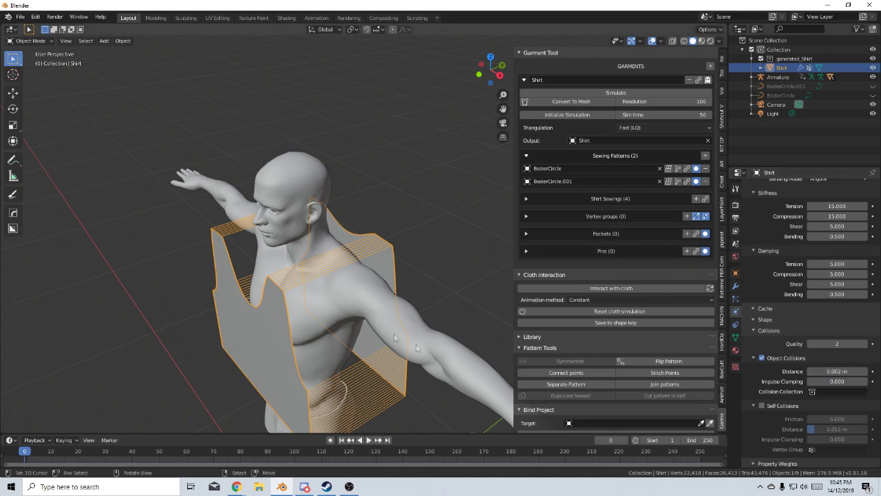
{"action": "middle_click_drag", "start_coordinate": [385, 324], "coordinate": [399, 353]}
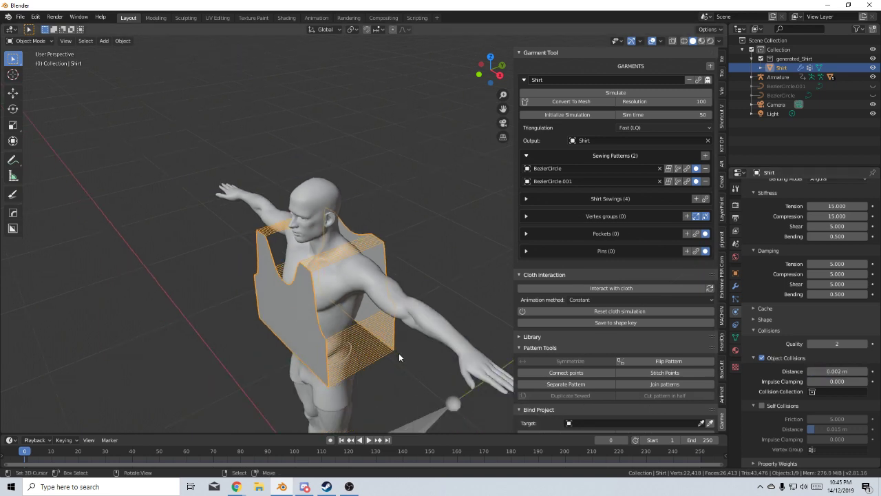
Replay the cloth drop, then run Garment Tool's Initialize Simulation for the shirt.
{"action": "left_click", "coordinate": [366, 442]}
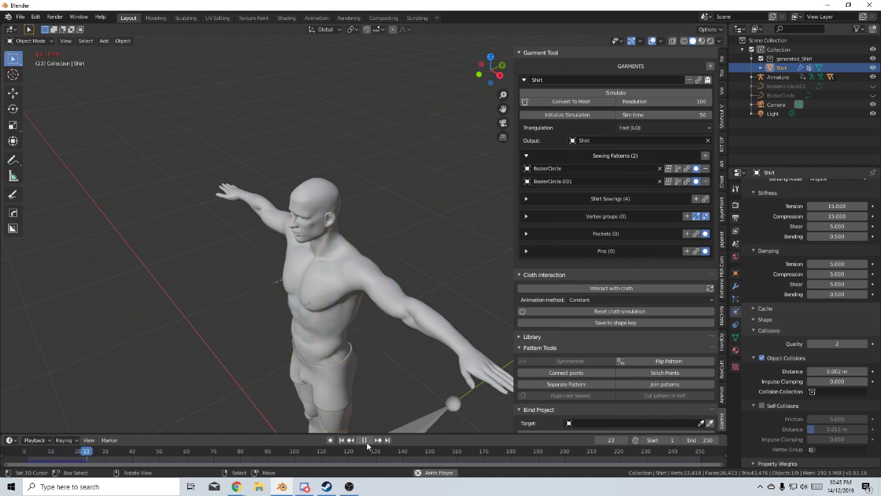
{"action": "left_click", "coordinate": [364, 440]}
{"action": "middle_click_drag", "start_coordinate": [343, 373], "coordinate": [358, 299]}
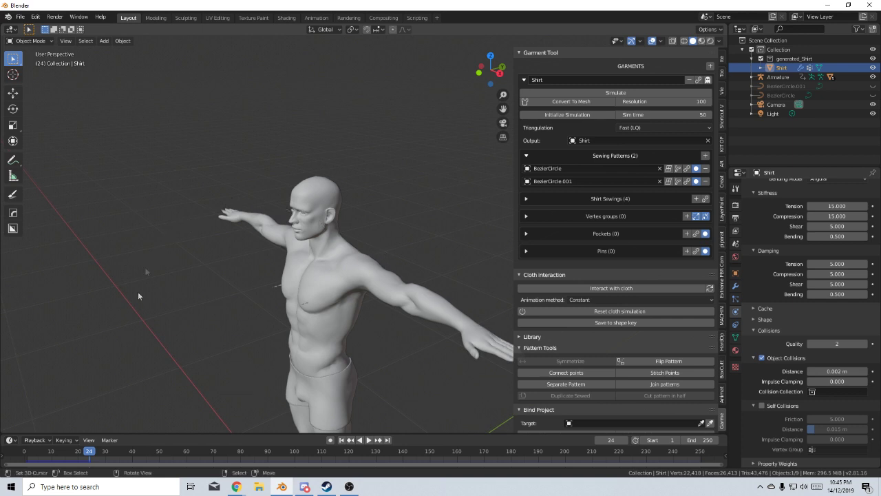
{"action": "left_click", "coordinate": [589, 114]}
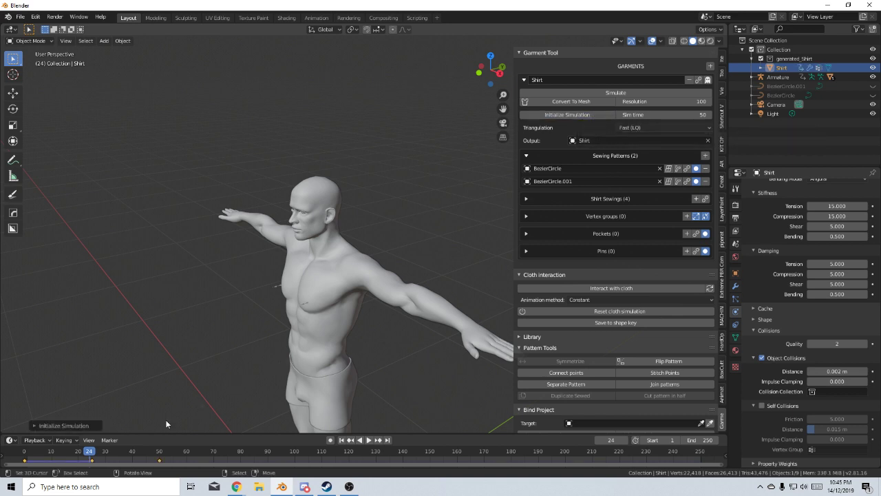
Scrub to frames 25 and 0 and expand the scene's Gravity settings.
{"action": "left_click", "coordinate": [93, 463]}
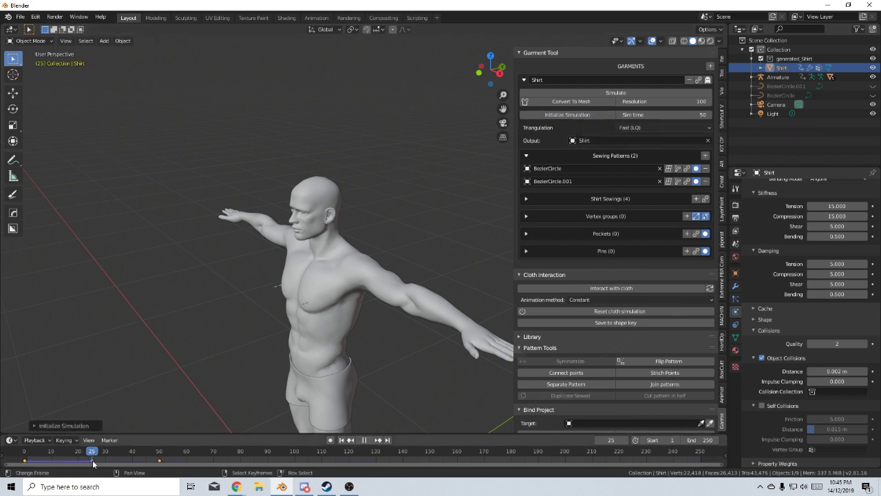
{"action": "left_click", "coordinate": [25, 462]}
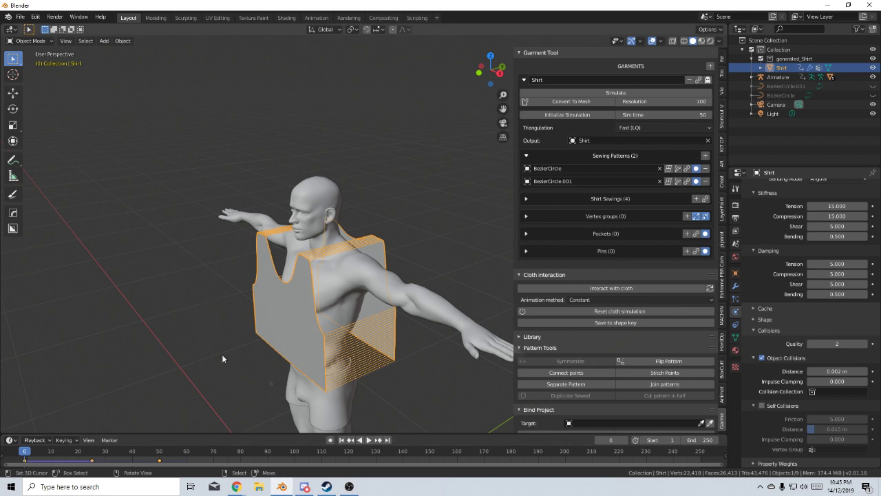
{"action": "left_click", "coordinate": [736, 204]}
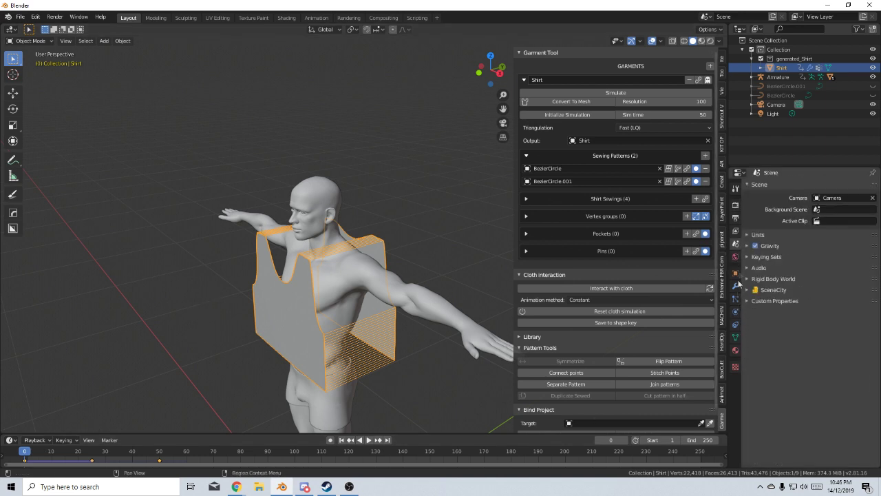
{"action": "left_click", "coordinate": [748, 246]}
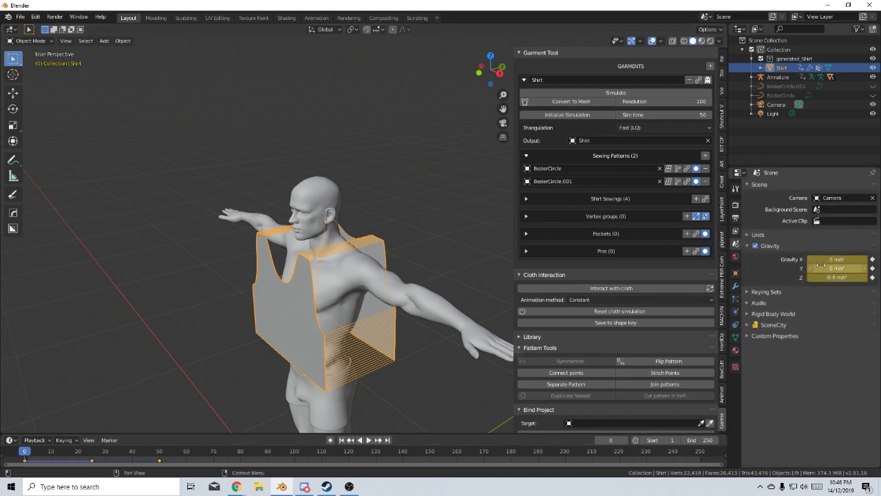
Play the cloth simulation, then stop it and return to frame 0.
{"action": "key", "text": "space"}
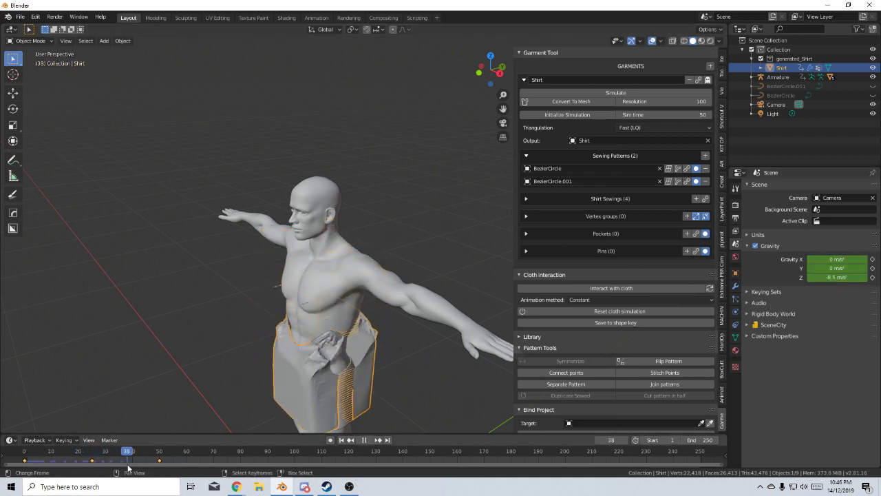
{"action": "left_click", "coordinate": [342, 441]}
{"action": "left_click", "coordinate": [369, 440]}
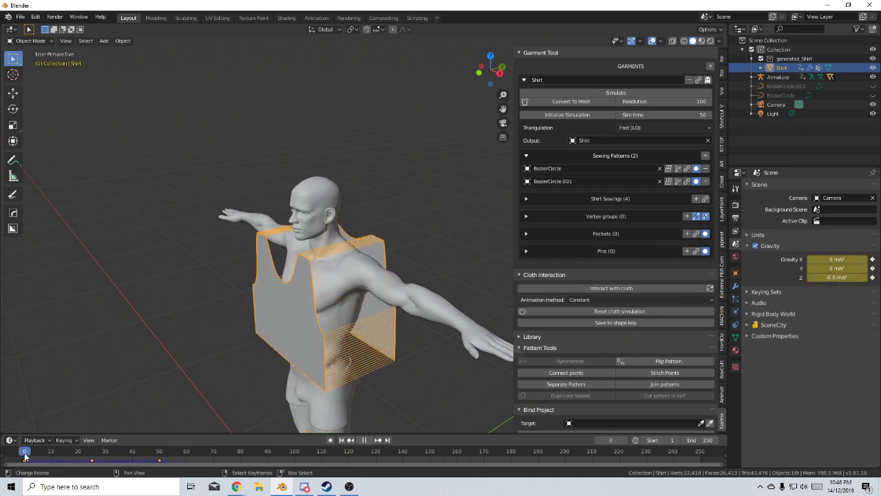
{"action": "key", "text": "Escape"}
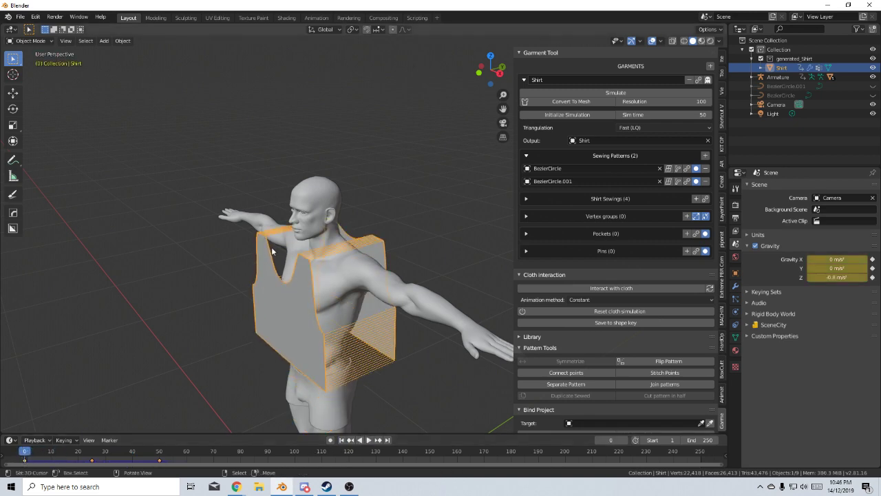
{"action": "middle_click_drag", "start_coordinate": [317, 303], "coordinate": [267, 309]}
Generate bend deformers for BezierCircle and BezierCircle.001, then regenerate the Shirt mesh.
{"action": "middle_click_drag", "start_coordinate": [183, 358], "coordinate": [435, 246]}
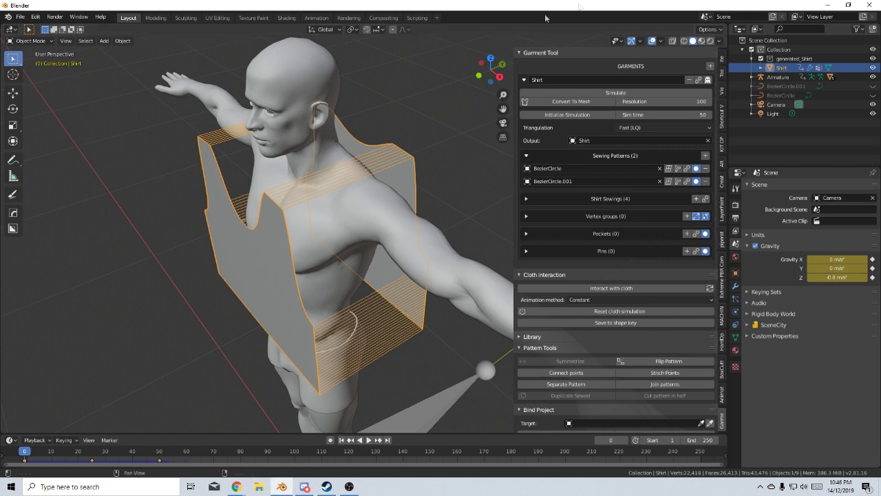
{"action": "left_click", "coordinate": [678, 169]}
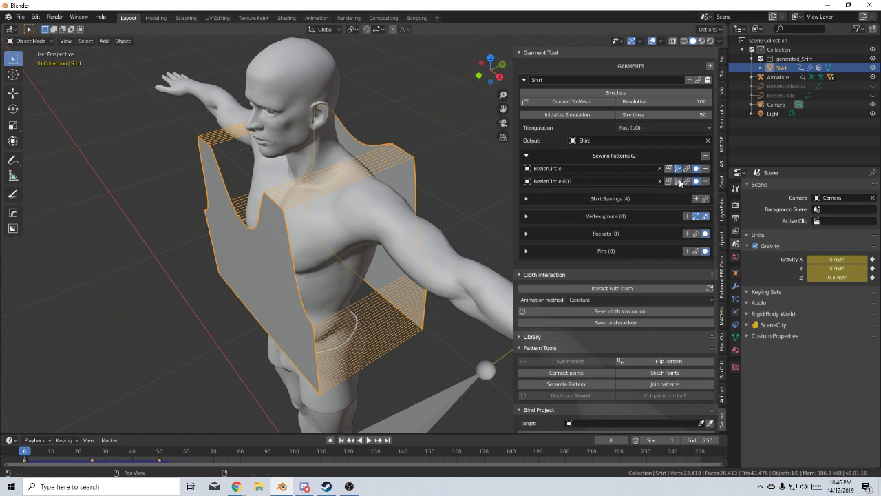
{"action": "left_click", "coordinate": [677, 182]}
{"action": "left_click", "coordinate": [559, 102]}
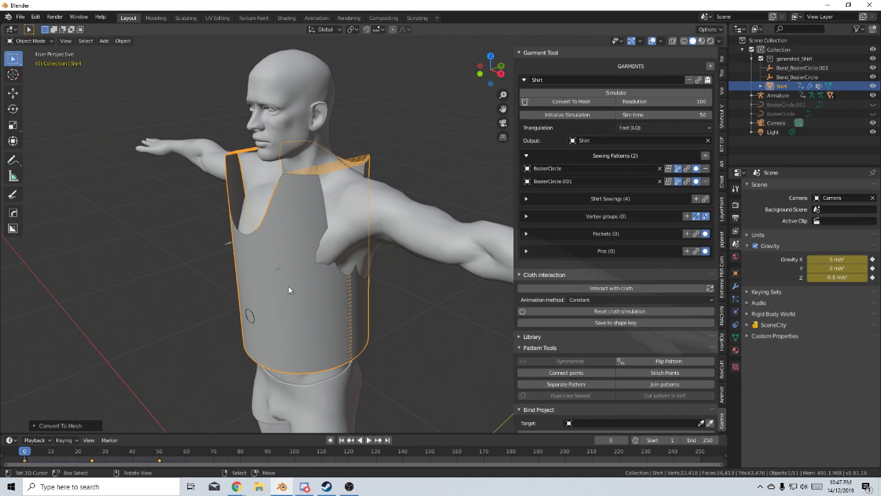
{"action": "middle_click_drag", "start_coordinate": [291, 289], "coordinate": [233, 319]}
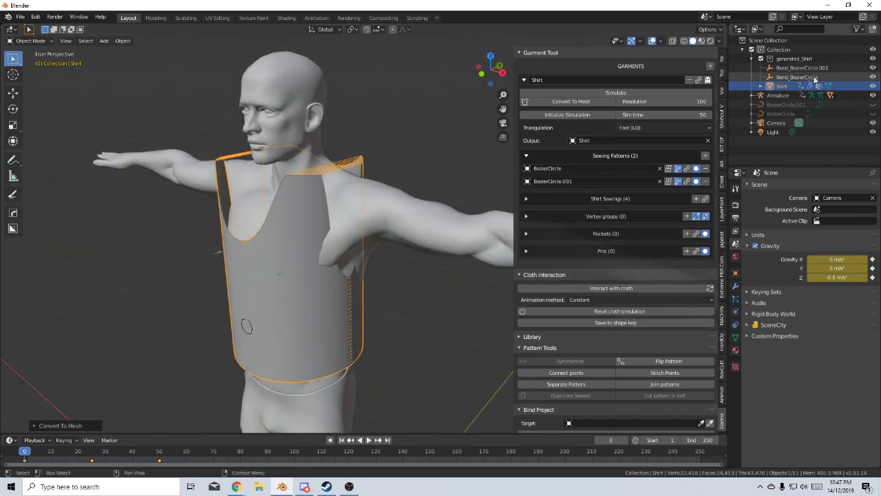
Undo to the flat patterns and move the side-edge points of both curves.
{"action": "key", "text": "ctrl+z"}
{"action": "key", "text": "ctrl+z"}
{"action": "key", "text": "ctrl+z"}
{"action": "key", "text": "ctrl+z"}
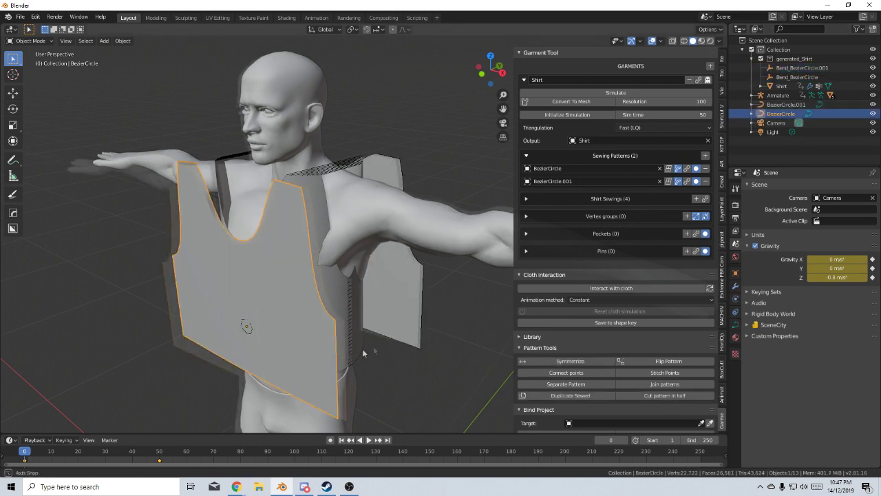
{"action": "left_click", "coordinate": [383, 279], "text": "shift"}
{"action": "key", "text": "Tab"}
{"action": "middle_click_drag", "start_coordinate": [389, 310], "coordinate": [398, 301]}
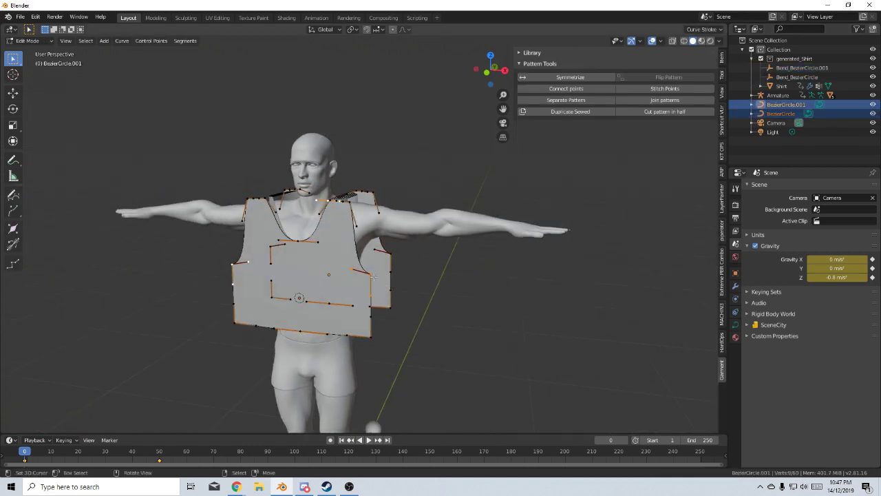
{"action": "left_click_drag", "start_coordinate": [397, 258], "coordinate": [219, 314]}
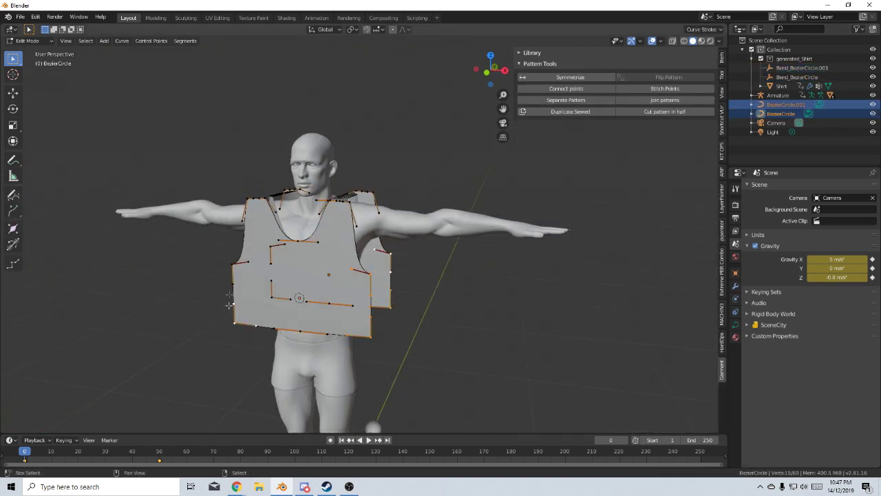
{"action": "key", "text": "g"}
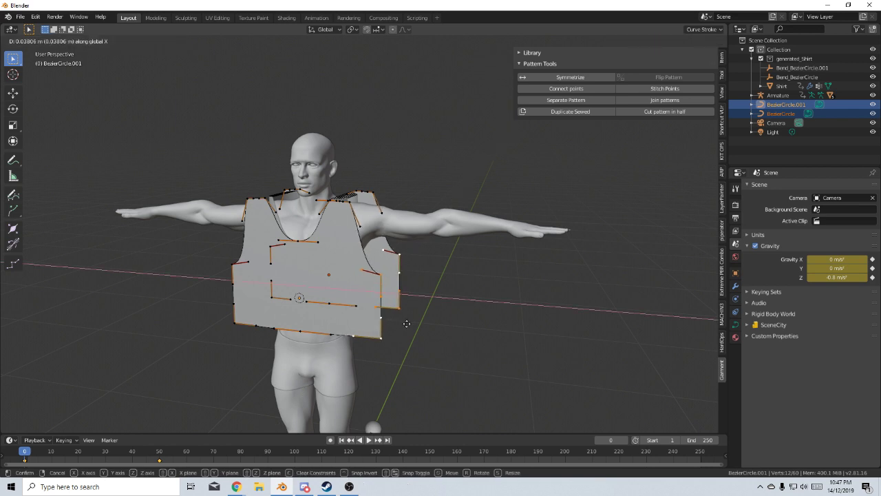
{"action": "left_click", "coordinate": [407, 323]}
{"action": "middle_click_drag", "start_coordinate": [407, 323], "coordinate": [250, 343]}
Select another side point and a front panel point, then leave curve edit mode.
{"action": "left_click", "coordinate": [248, 344]}
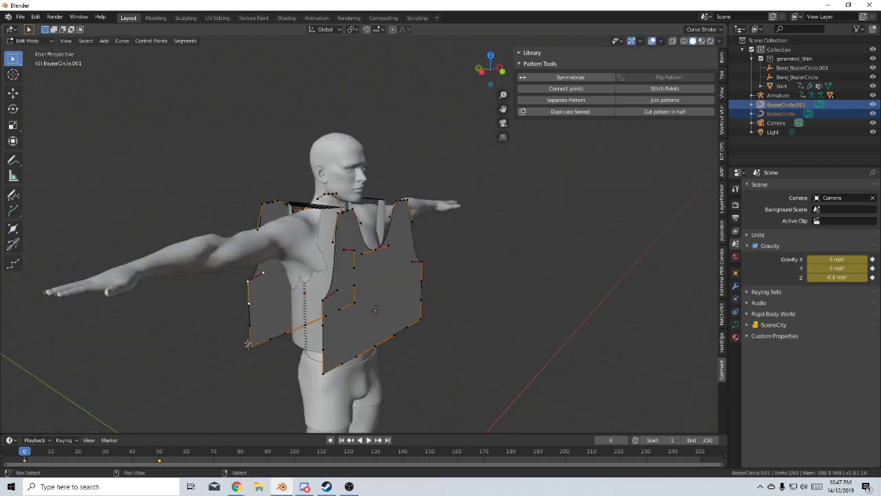
{"action": "left_click", "coordinate": [323, 297], "text": "shift"}
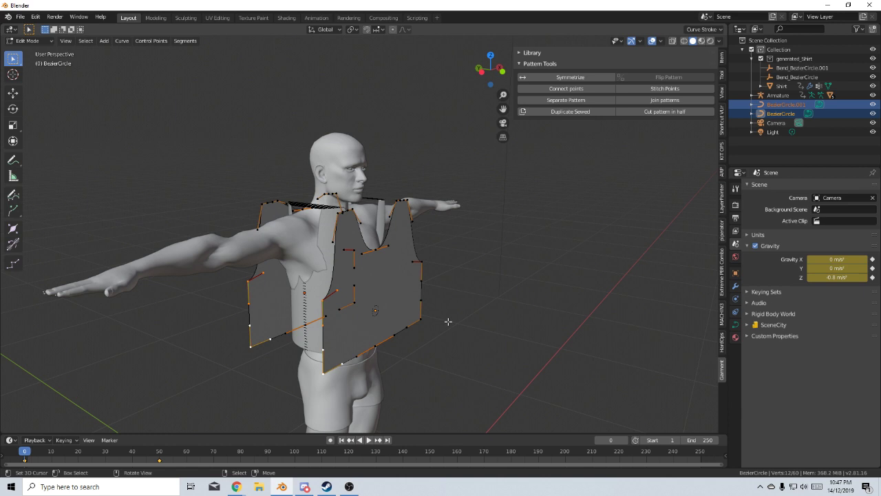
{"action": "key", "text": "g"}
{"action": "key", "text": "Escape"}
{"action": "middle_click_drag", "start_coordinate": [448, 322], "coordinate": [359, 307]}
{"action": "key", "text": "Tab"}
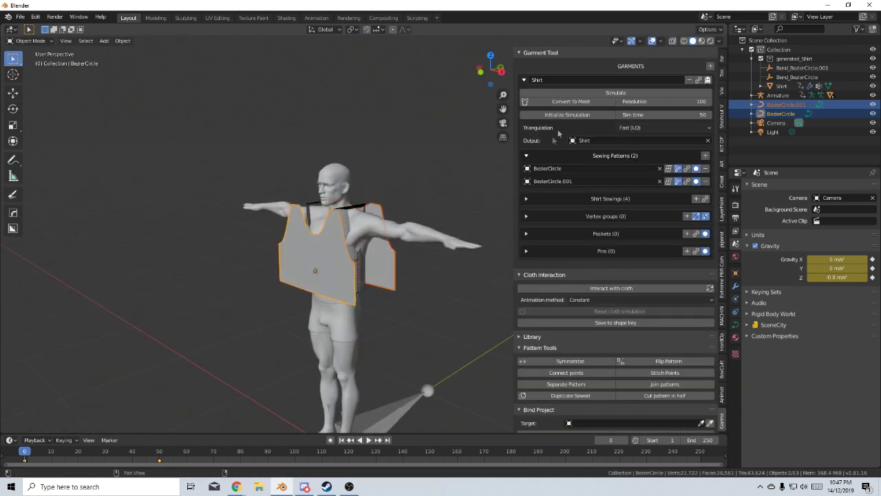
Regenerate the Shirt mesh and hide both pattern curves.
{"action": "left_click", "coordinate": [573, 102]}
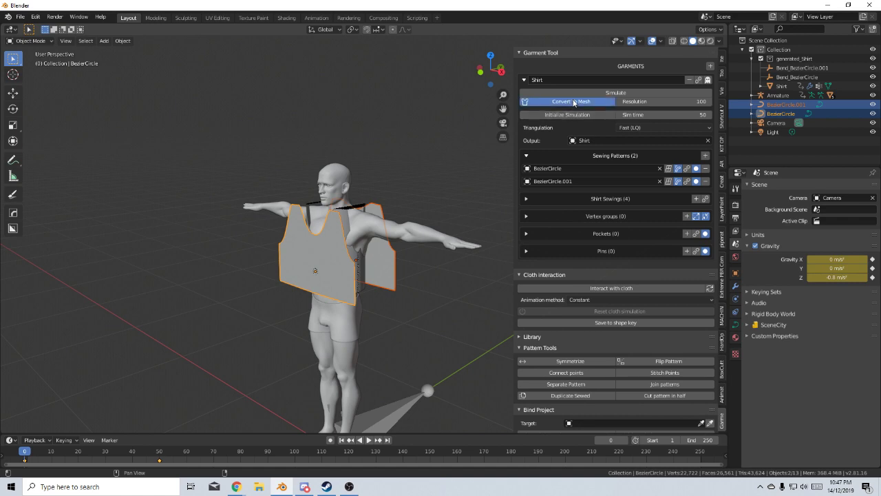
{"action": "middle_click_drag", "start_coordinate": [359, 262], "coordinate": [729, 157]}
{"action": "scroll", "coordinate": [378, 267], "scroll_direction": "up", "scroll_amount": 3}
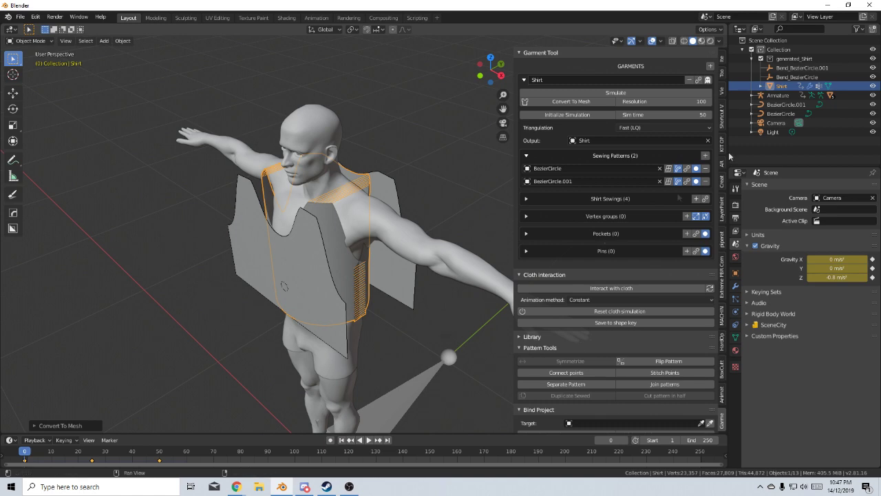
{"action": "left_click", "coordinate": [873, 104]}
{"action": "left_click", "coordinate": [873, 113]}
In a front wireframe view, circle-select the Shirt's left and right shoulder-top vertices.
{"action": "key", "text": "Tab"}
{"action": "mouse_move", "coordinate": [306, 224]}
{"action": "middle_mouse_down"}
{"action": "mouse_move", "coordinate": [366, 223]}
{"action": "mouse_move", "coordinate": [380, 267]}
{"action": "middle_mouse_up"}
{"action": "key", "text": "KP_1"}
{"action": "key", "text": "z"}
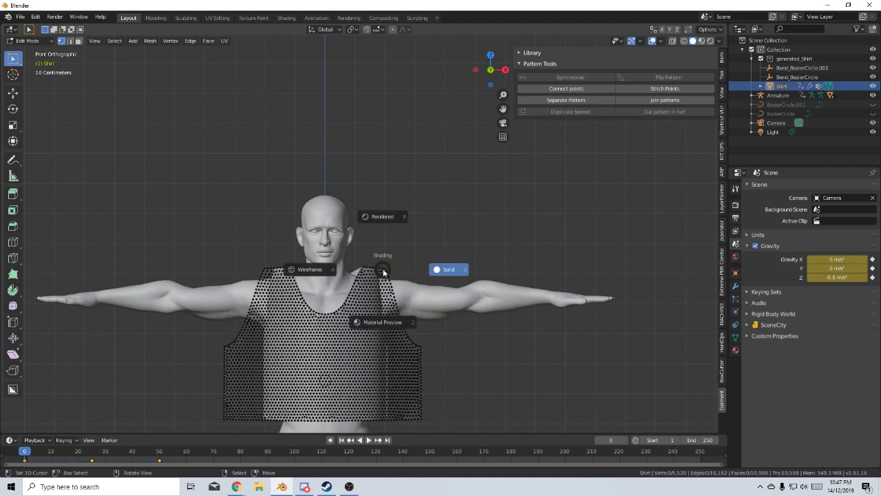
{"action": "left_click", "coordinate": [298, 268]}
{"action": "scroll", "coordinate": [298, 267], "scroll_direction": "up", "scroll_amount": 3}
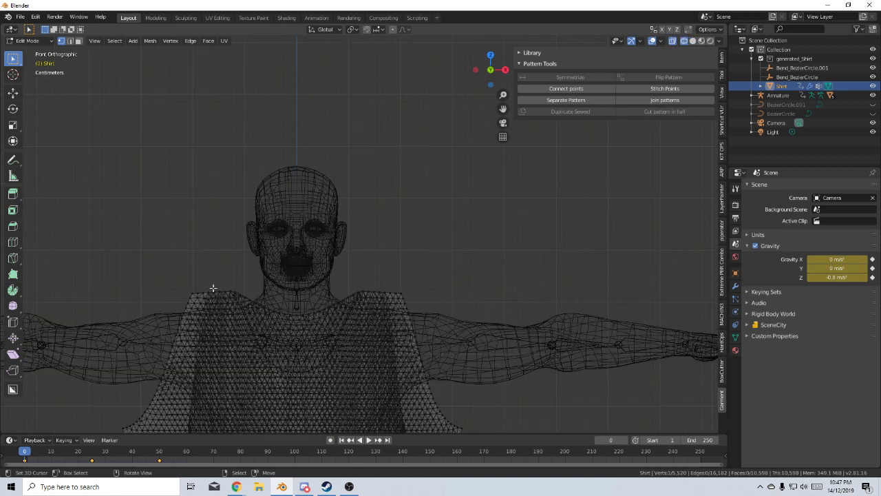
{"action": "key", "text": "c"}
{"action": "left_click_drag", "start_coordinate": [185, 285], "coordinate": [236, 281]}
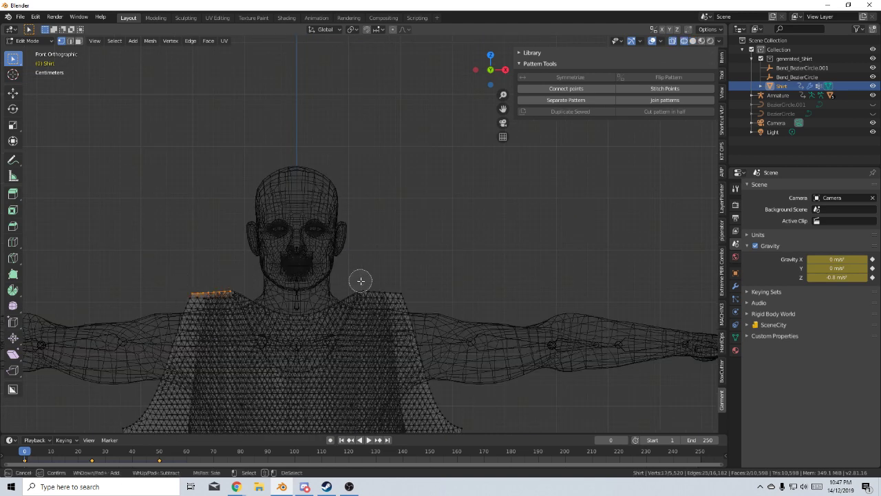
{"action": "left_click_drag", "start_coordinate": [361, 281], "coordinate": [422, 292]}
{"action": "key", "text": "Escape"}
Scale the shoulder vertices inward along Y with proportional editing, then return to object mode.
{"action": "middle_click_drag", "start_coordinate": [423, 292], "coordinate": [532, 298]}
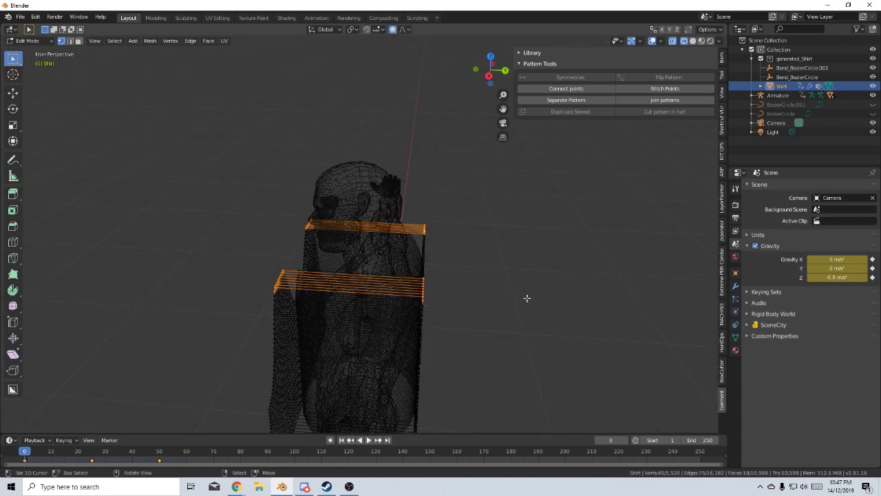
{"action": "left_click", "coordinate": [393, 30]}
{"action": "key", "text": "shift+z"}
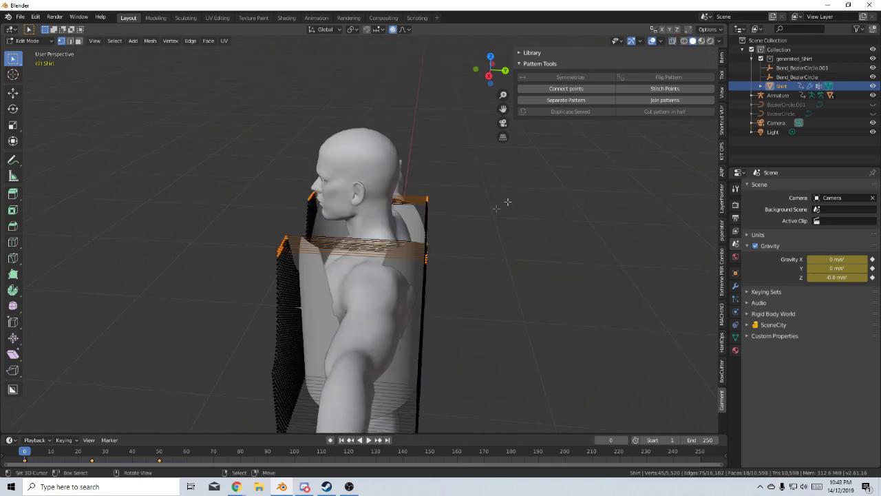
{"action": "key", "text": "s"}
{"action": "key", "text": "x"}
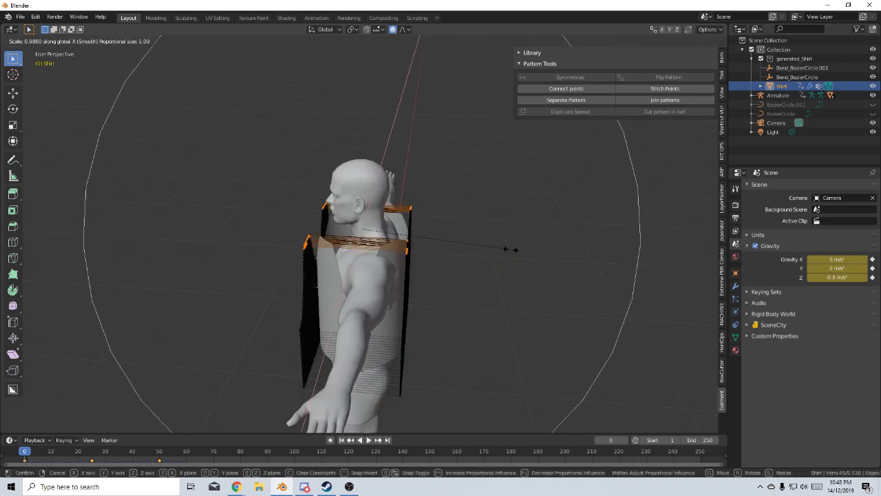
{"action": "key", "text": "y"}
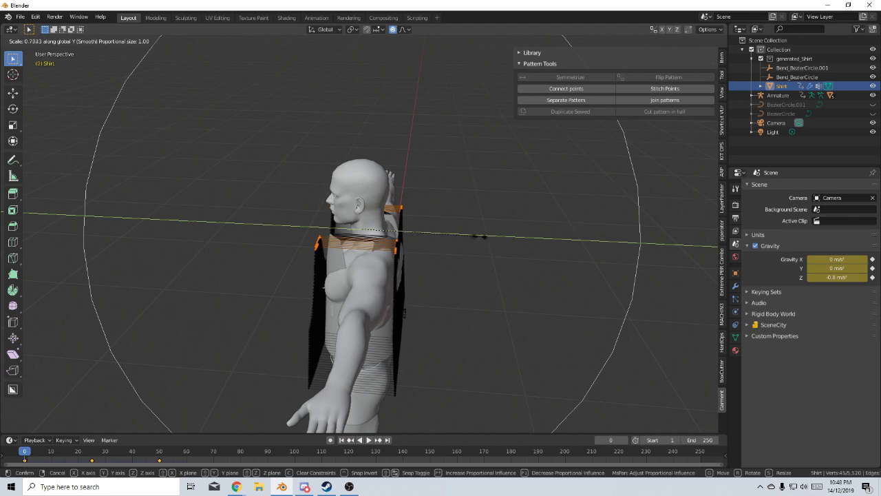
{"action": "scroll", "coordinate": [493, 242], "scroll_direction": "up", "scroll_amount": 13}
{"action": "scroll", "coordinate": [493, 242], "scroll_direction": "up", "scroll_amount": 6}
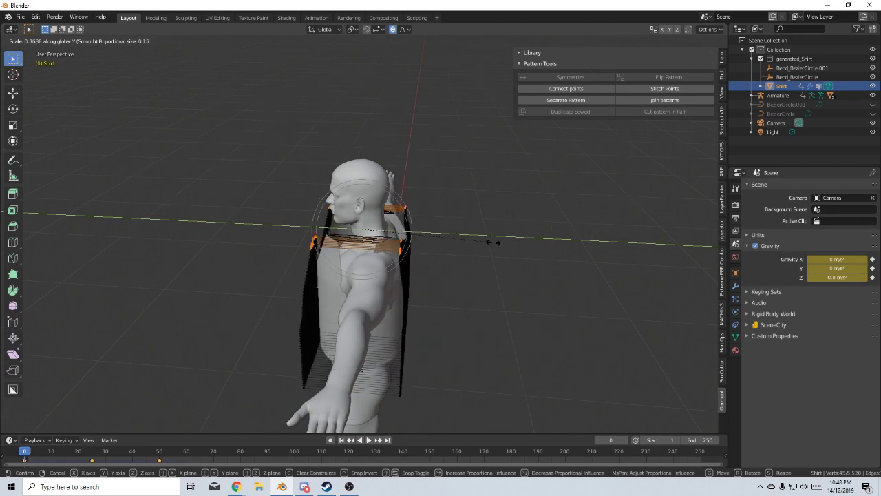
{"action": "left_click", "coordinate": [451, 234]}
{"action": "middle_click_drag", "start_coordinate": [451, 234], "coordinate": [354, 387]}
{"action": "key", "text": "Tab"}
Run the cloth simulation to frame 122, then search for Shade Smooth.
{"action": "left_click", "coordinate": [368, 439]}
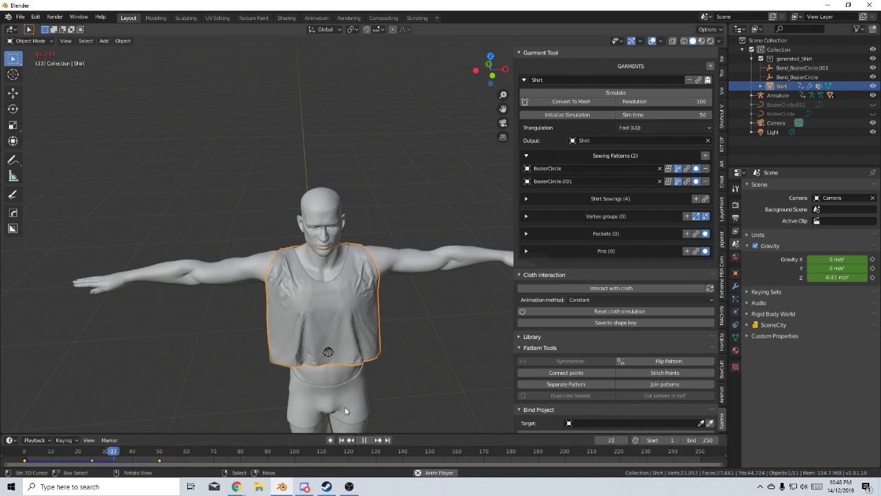
{"action": "left_click", "coordinate": [365, 440]}
{"action": "middle_click_drag", "start_coordinate": [262, 377], "coordinate": [370, 346]}
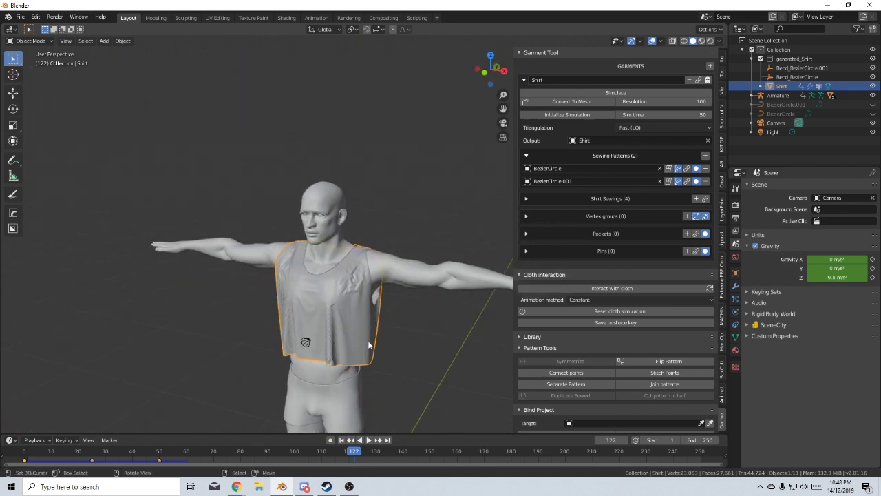
{"action": "key", "text": "F3"}
{"action": "type", "text": "Shade Smooth"}
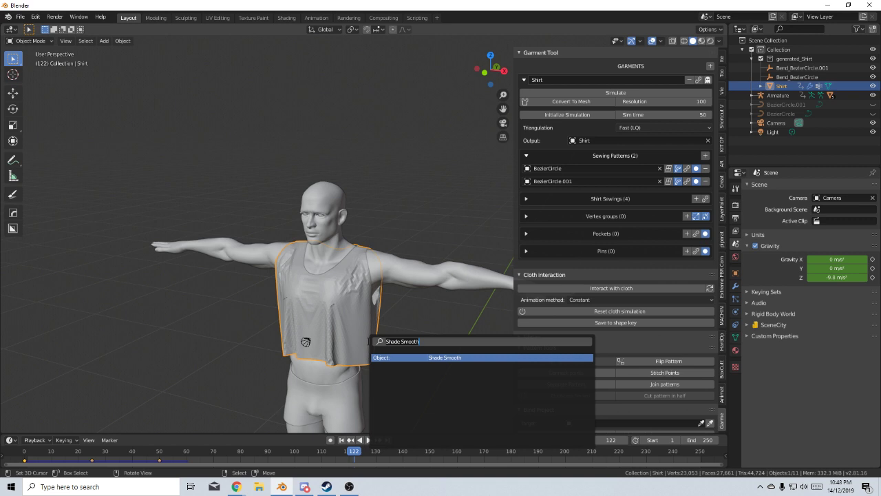
Apply Shade Smooth to the draped Shirt at frame 122.
{"action": "left_click", "coordinate": [443, 358]}
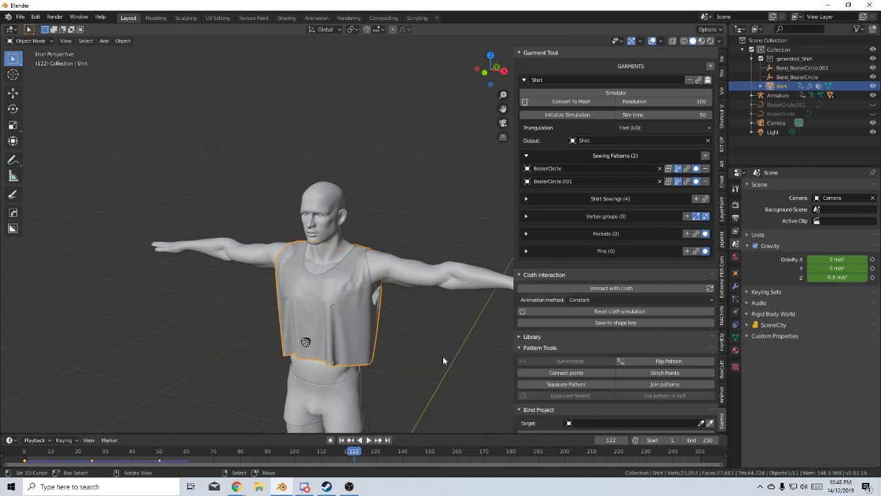
{"action": "middle_click_drag", "start_coordinate": [454, 324], "coordinate": [375, 359]}
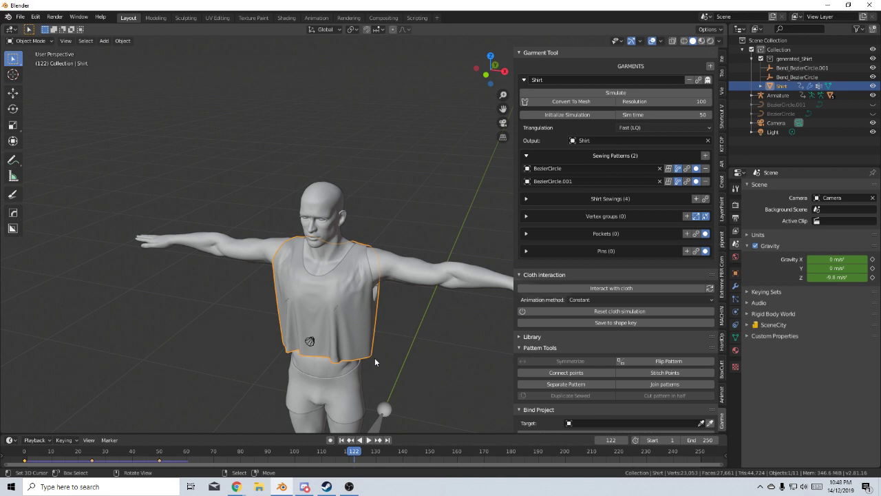